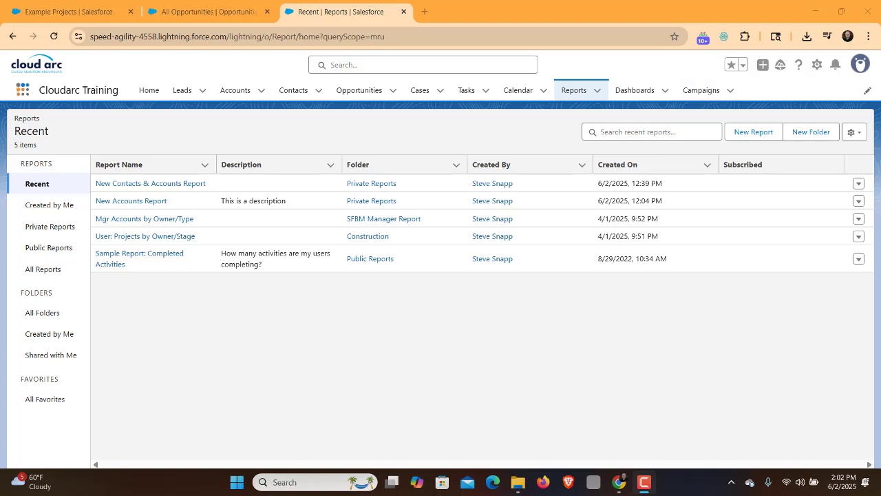
Search the available apps and items for "reports" and open the Reports item.
click(22, 89)
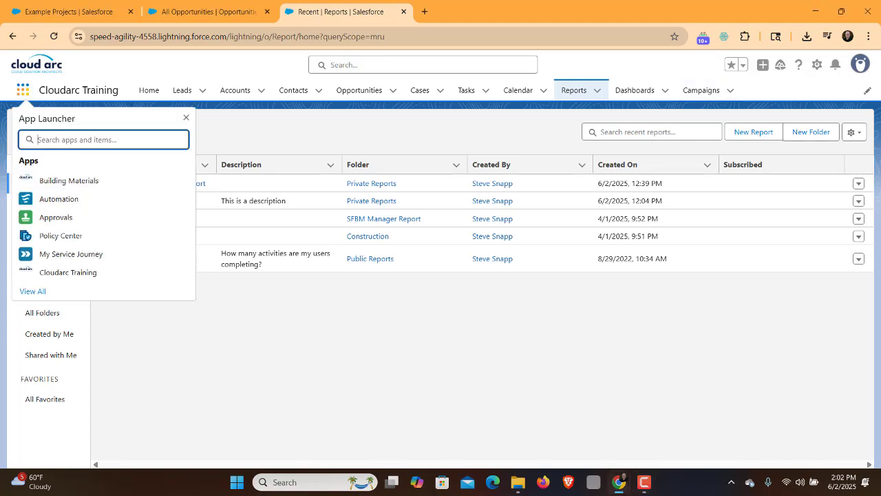
text(reports)
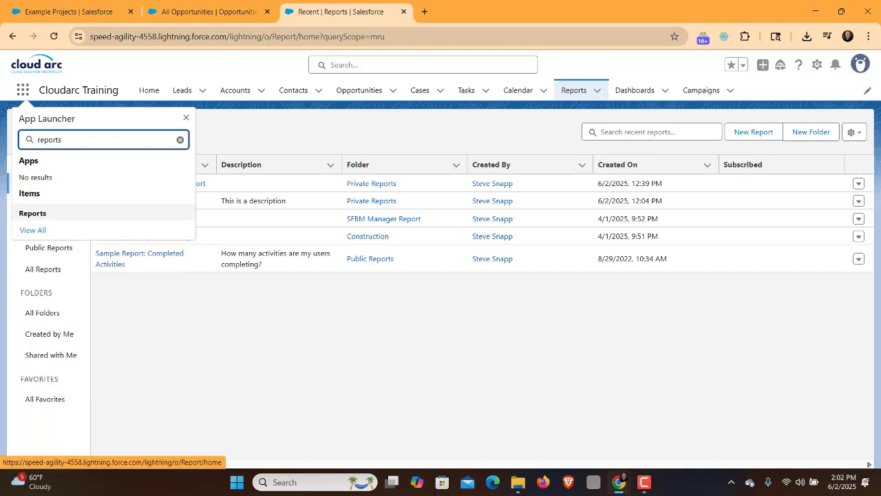
click(33, 213)
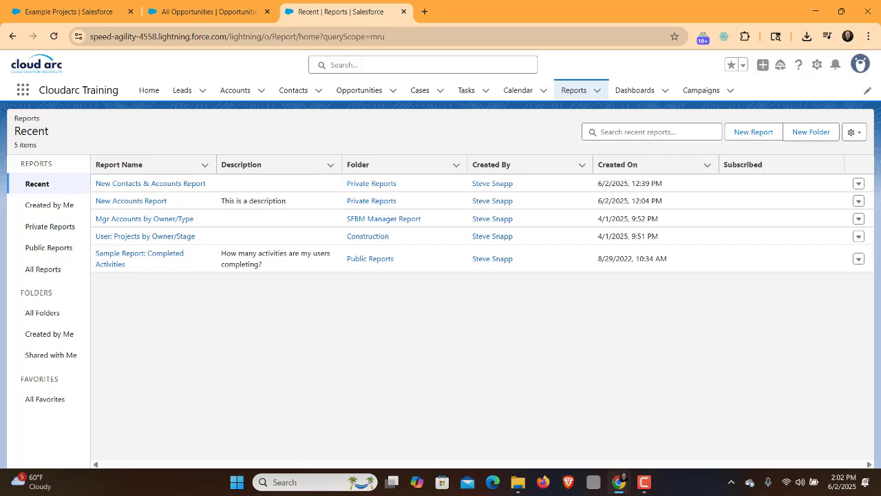
Create a new report based on the standard Opportunities report type.
click(753, 132)
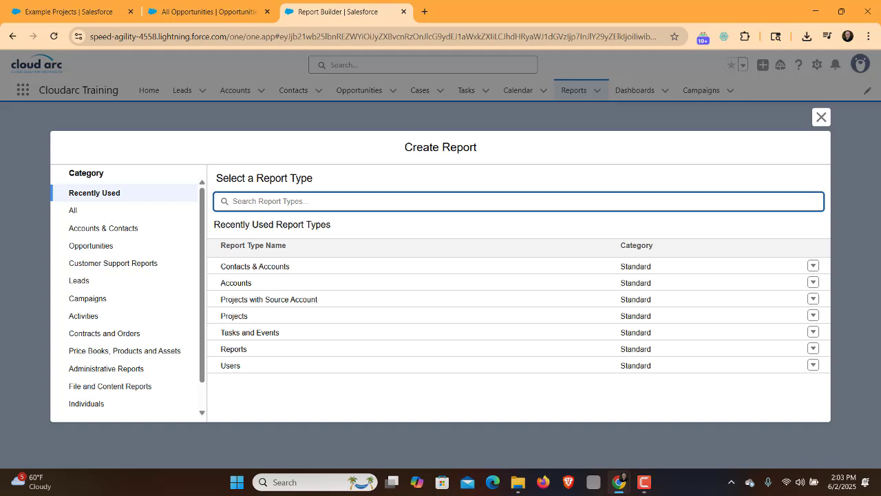
text(oppo)
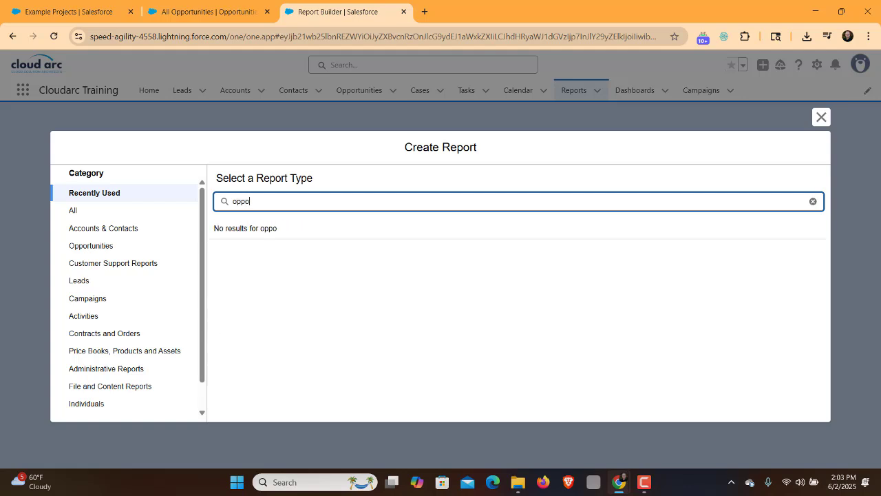
key(BackSpace)
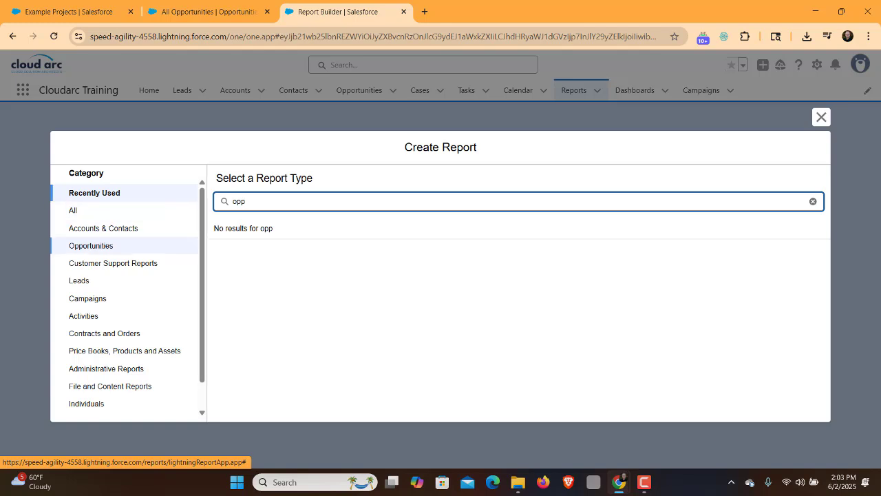
click(90, 245)
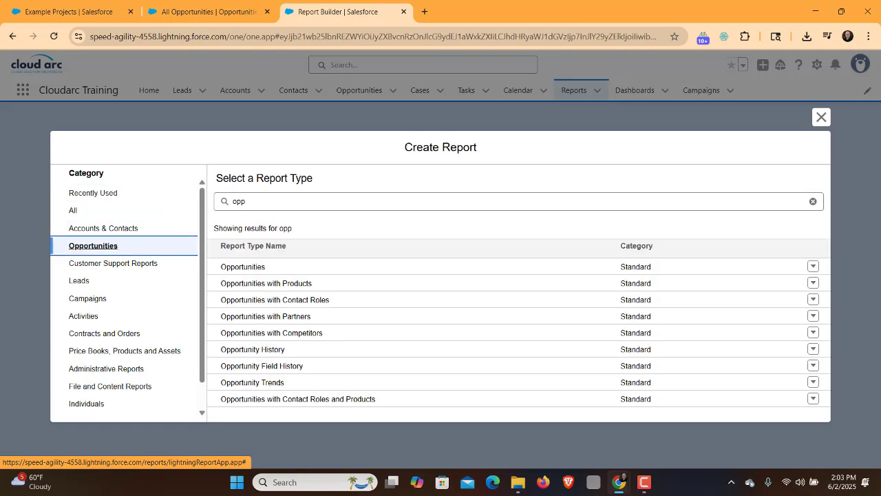
click(74, 210)
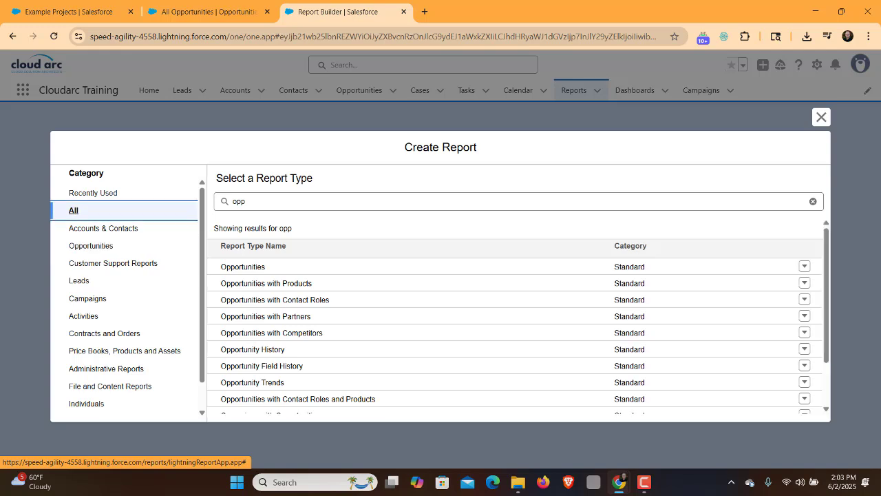
click(91, 245)
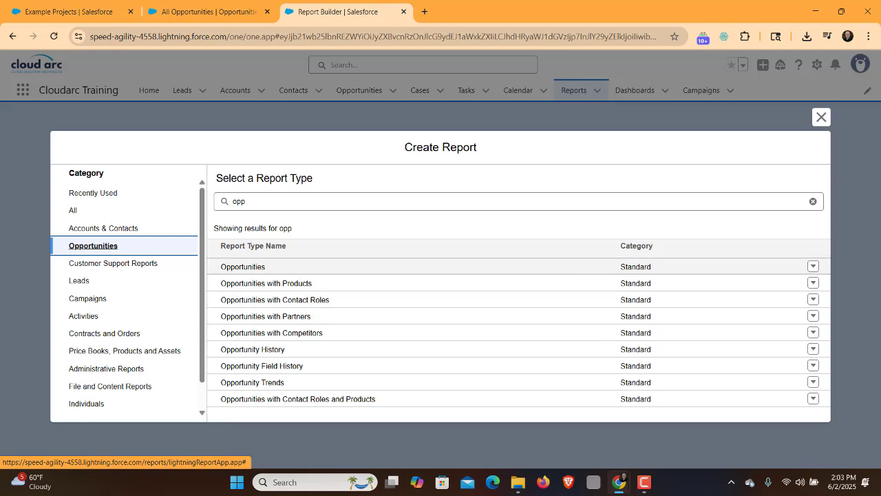
click(243, 267)
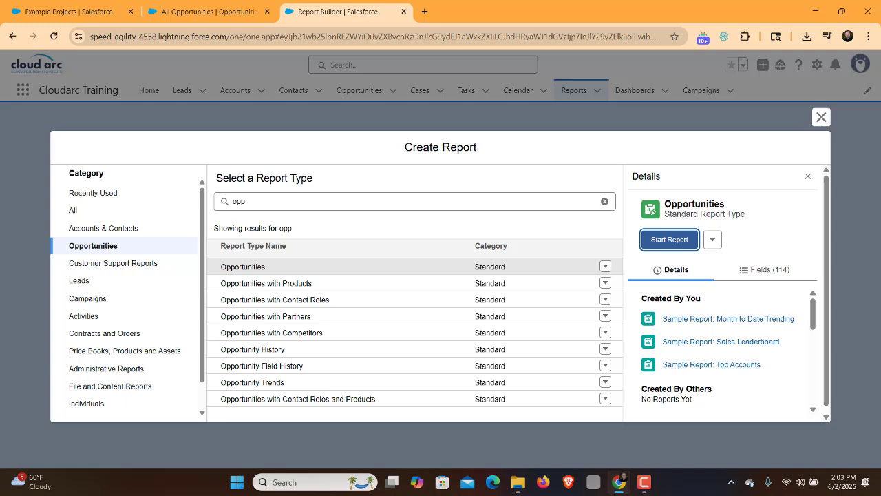
click(669, 239)
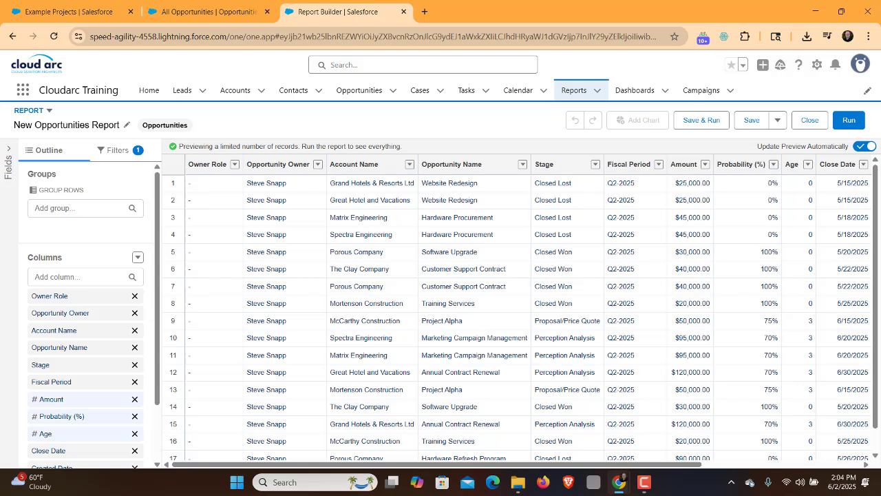
click(864, 146)
click(864, 146)
drag(62, 258, 28, 258)
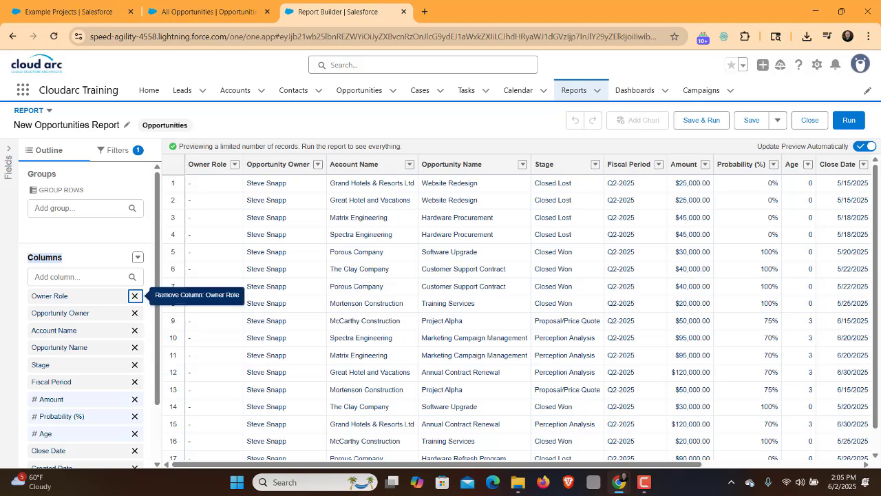
Remove the Owner Role, Age, Created Date, Probability (%) and Next Step columns from the report.
click(135, 295)
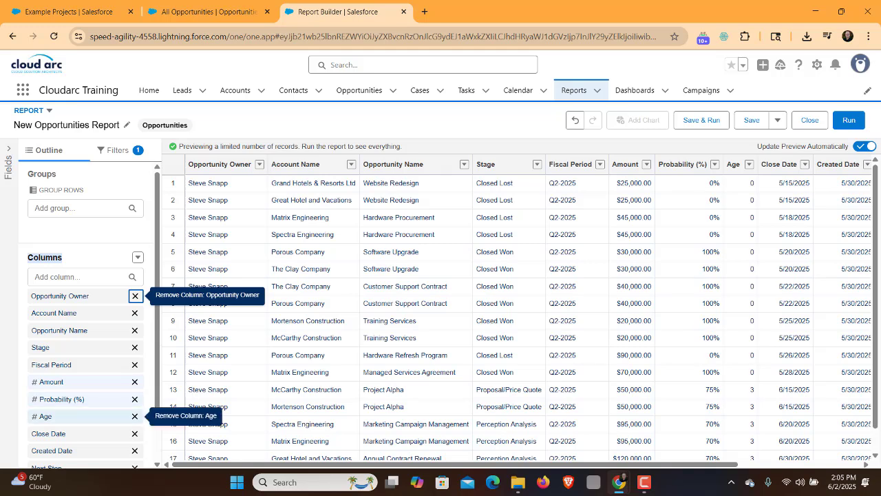
click(135, 416)
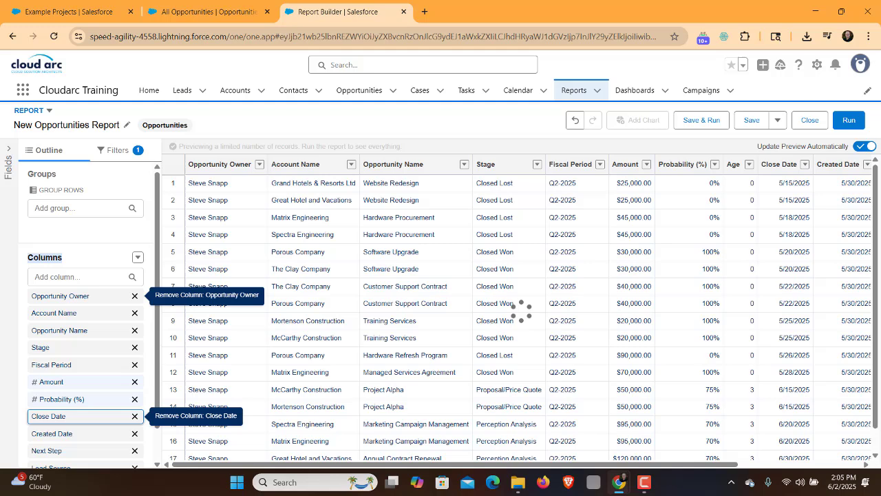
scroll(134, 415, down, 1)
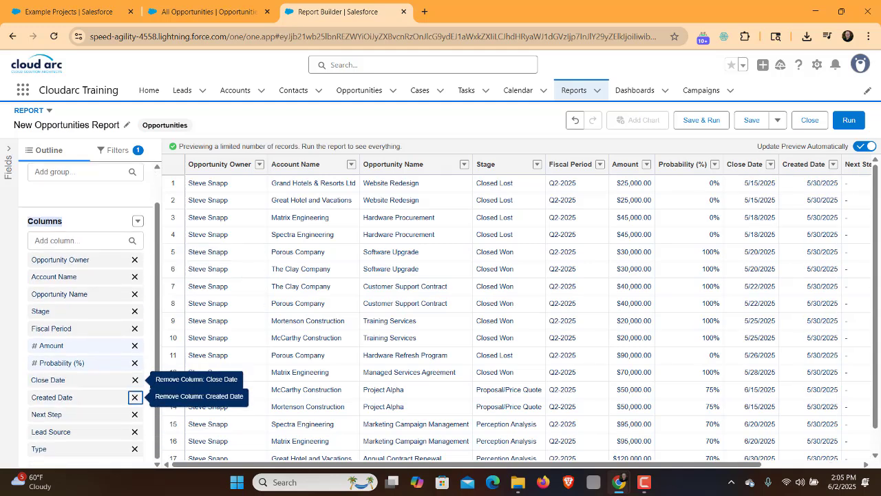
click(135, 397)
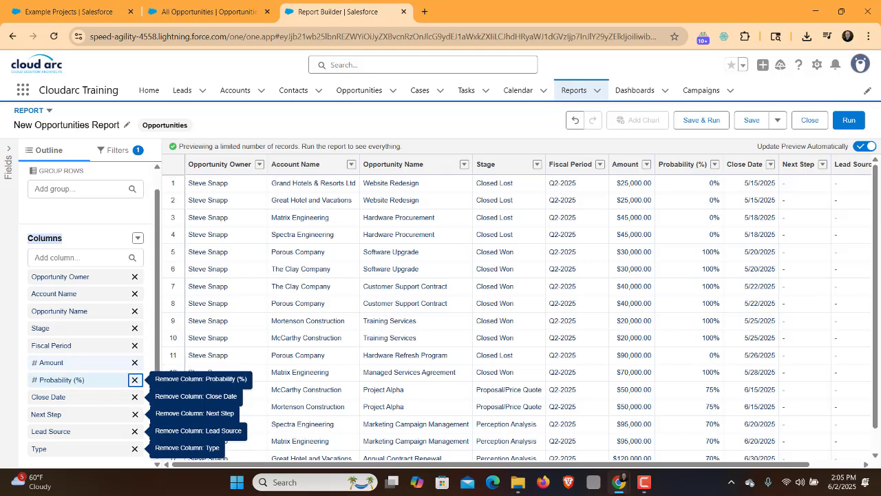
click(134, 379)
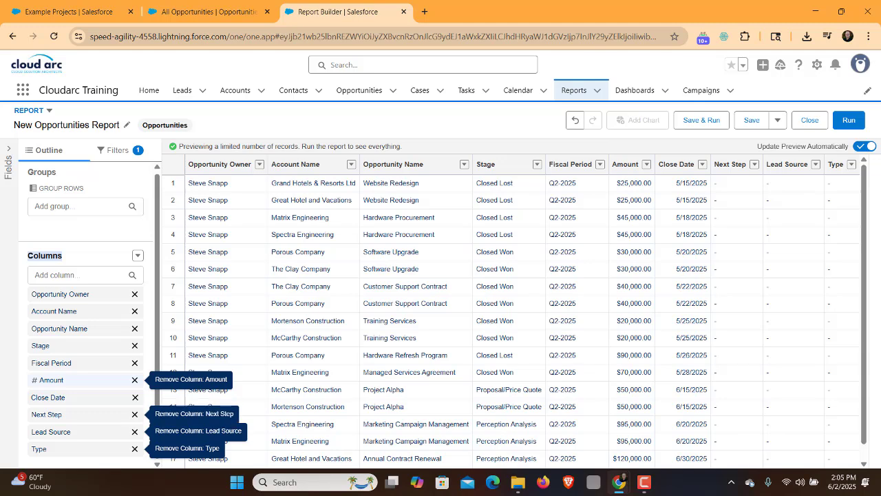
click(135, 413)
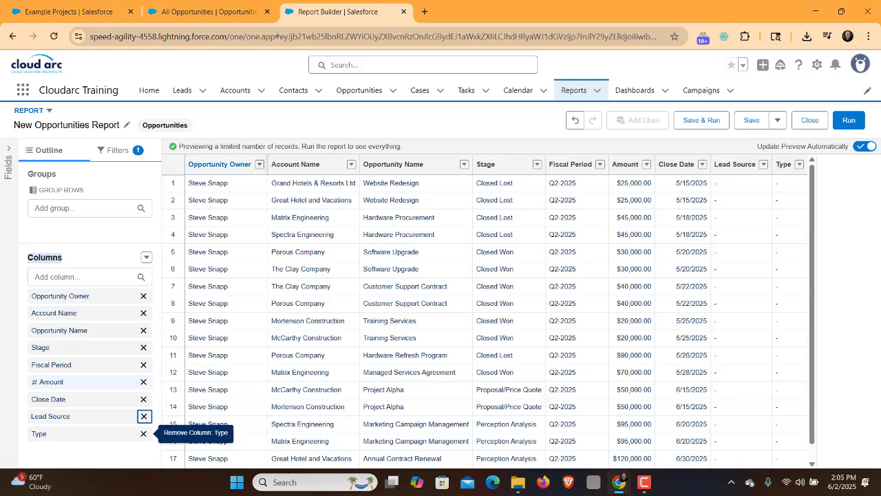
click(259, 164)
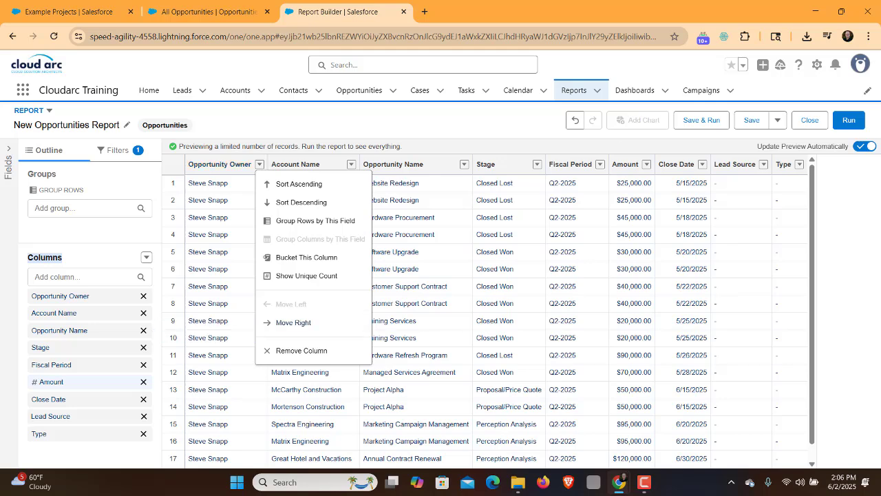
key(Escape)
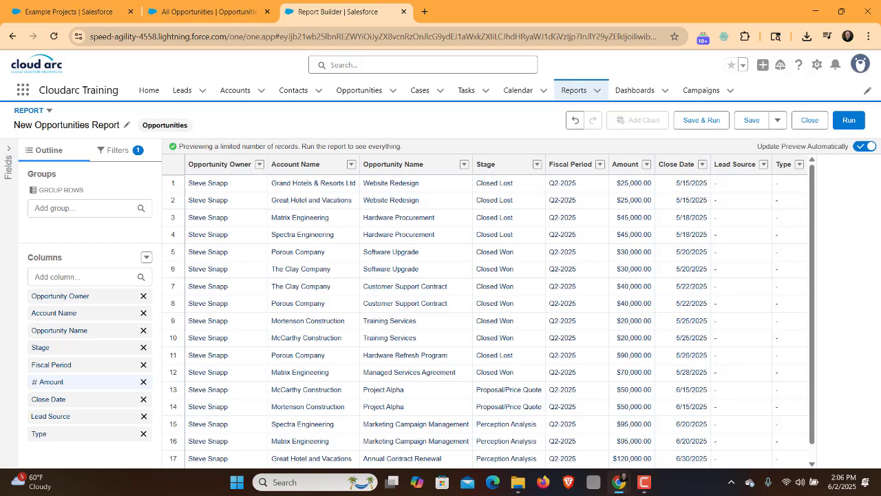
scroll(488, 315, down, 1)
scroll(488, 315, up, 1)
click(113, 150)
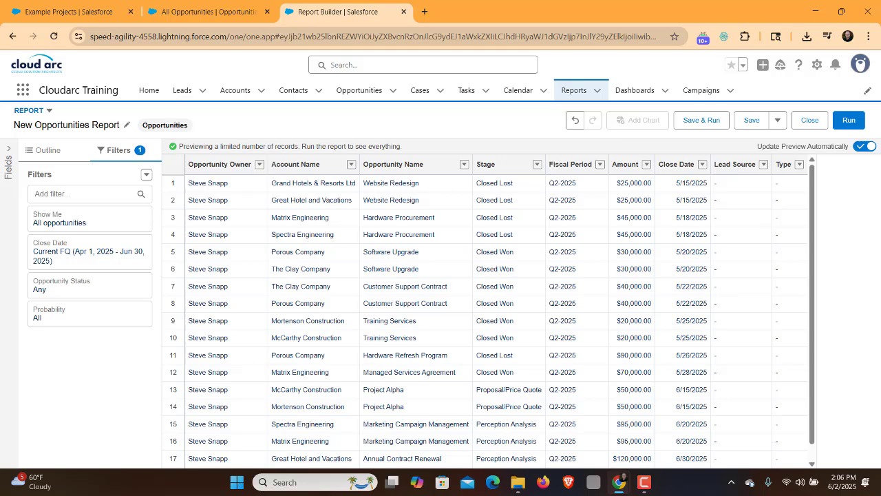
click(47, 150)
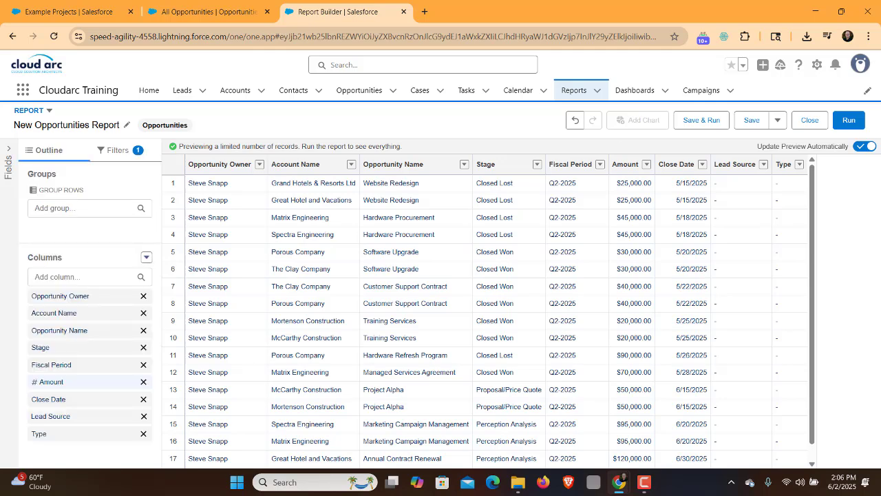
Review the choices of the report's Show Me filter and keep All opportunities.
click(117, 150)
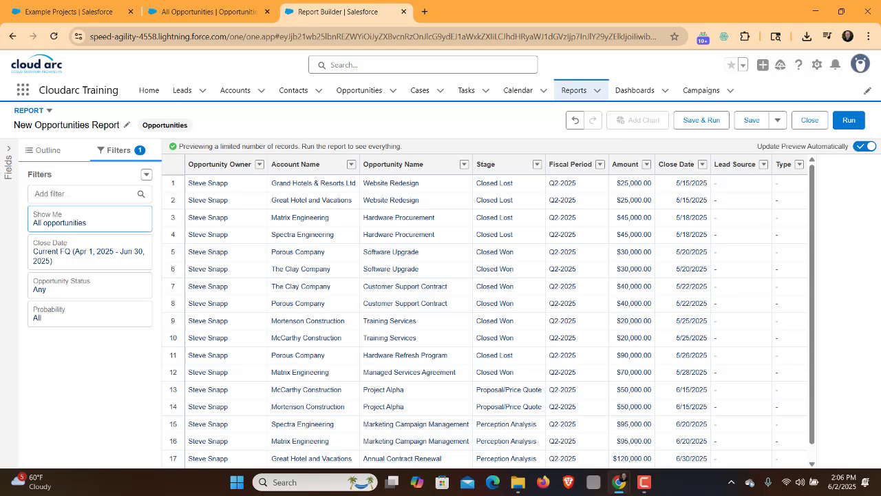
click(90, 218)
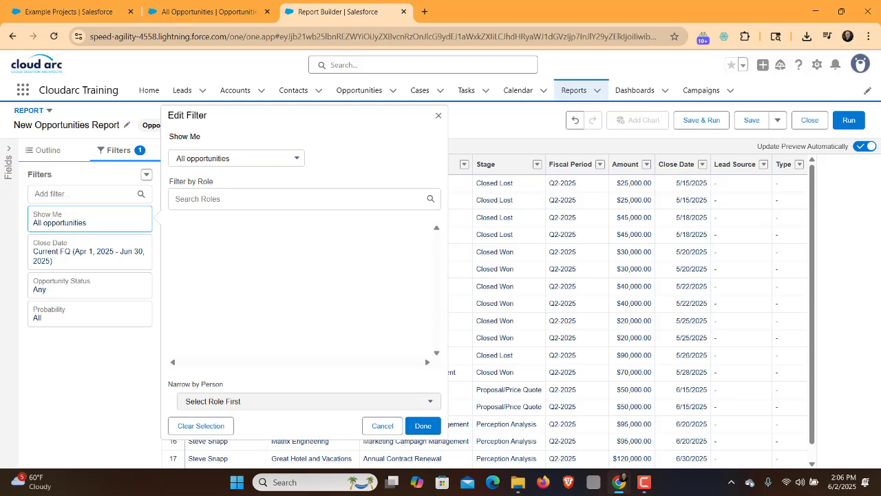
click(236, 158)
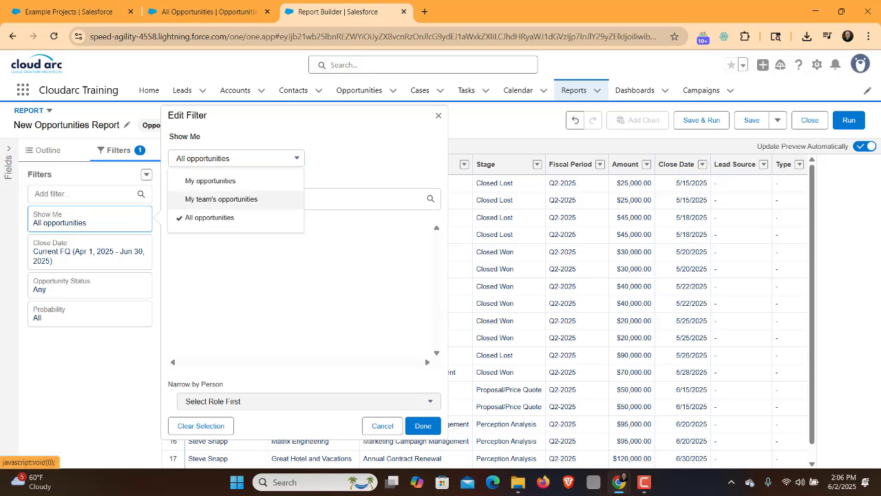
click(423, 425)
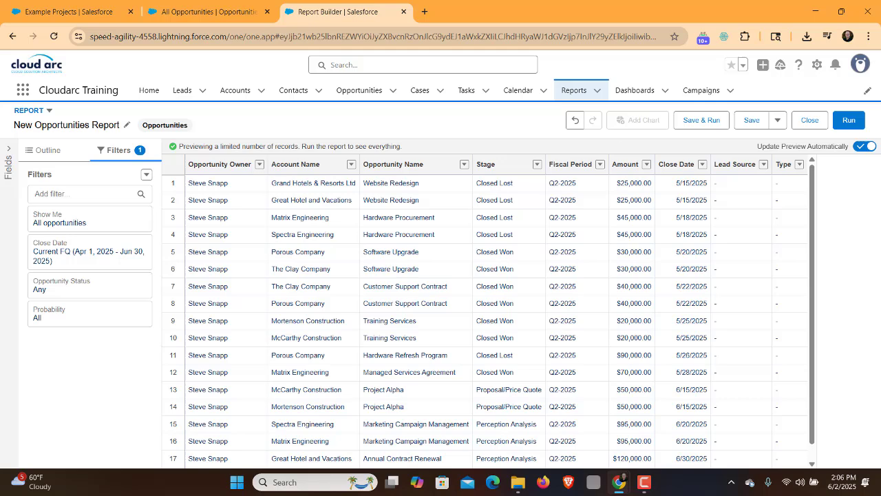
Set the Close Date filter's range to All Time and apply it.
click(90, 251)
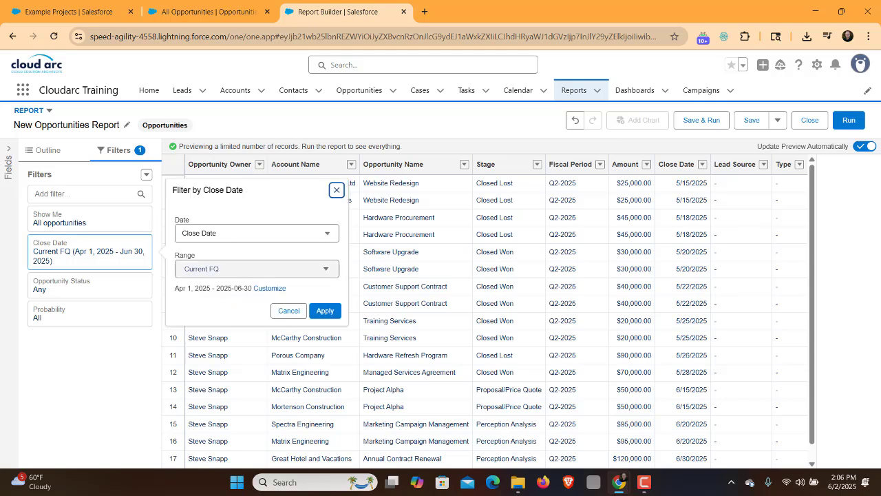
click(256, 269)
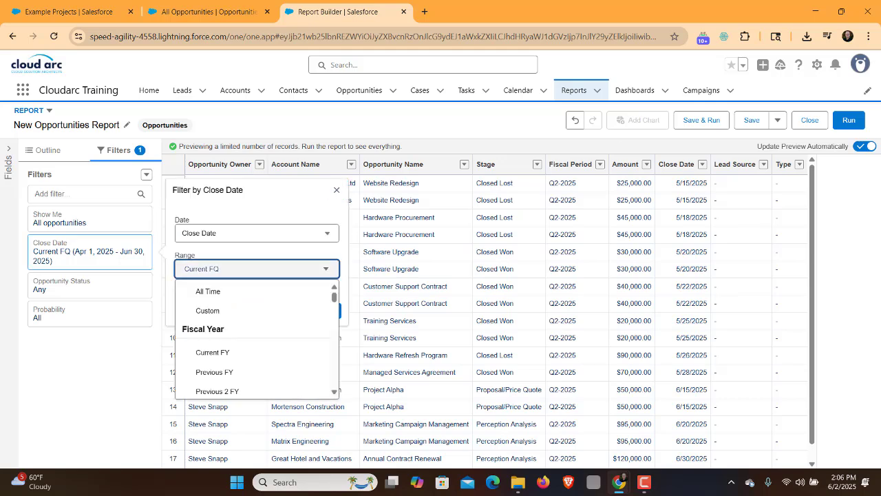
click(208, 291)
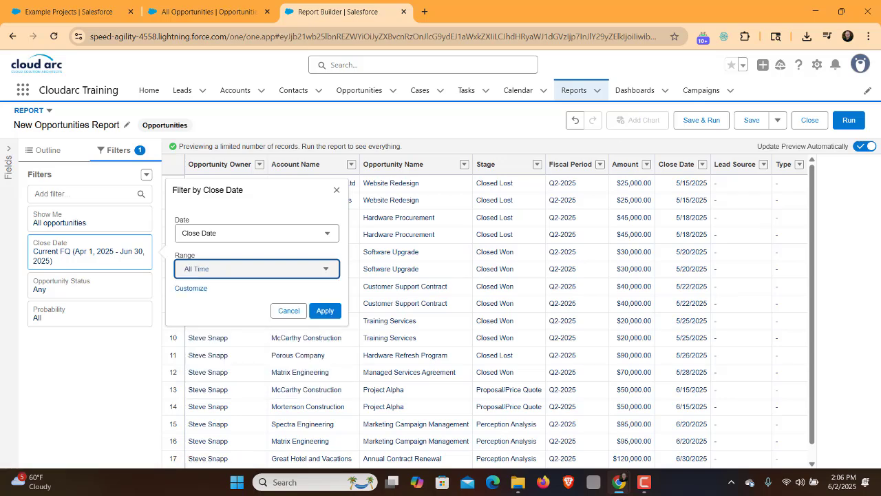
click(325, 310)
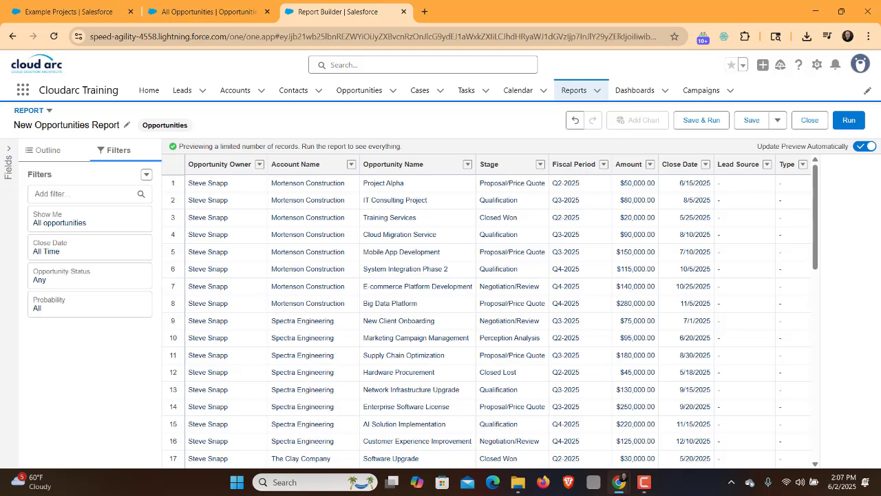
click(90, 275)
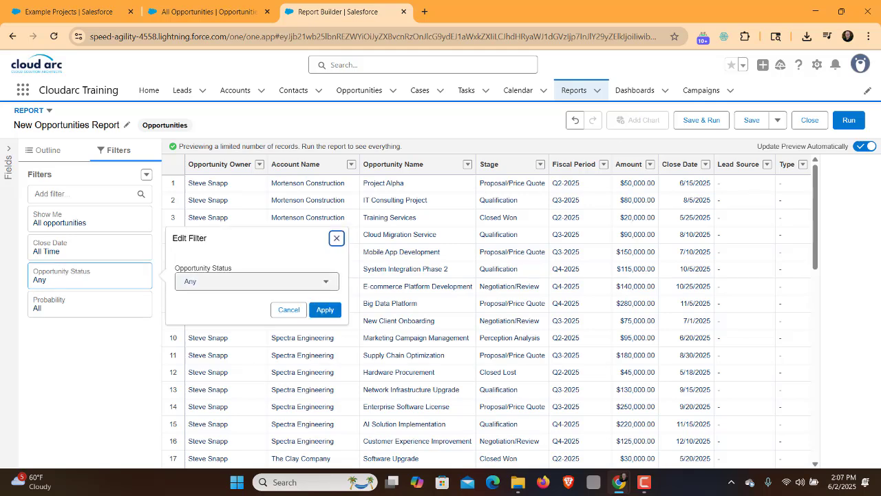
click(257, 281)
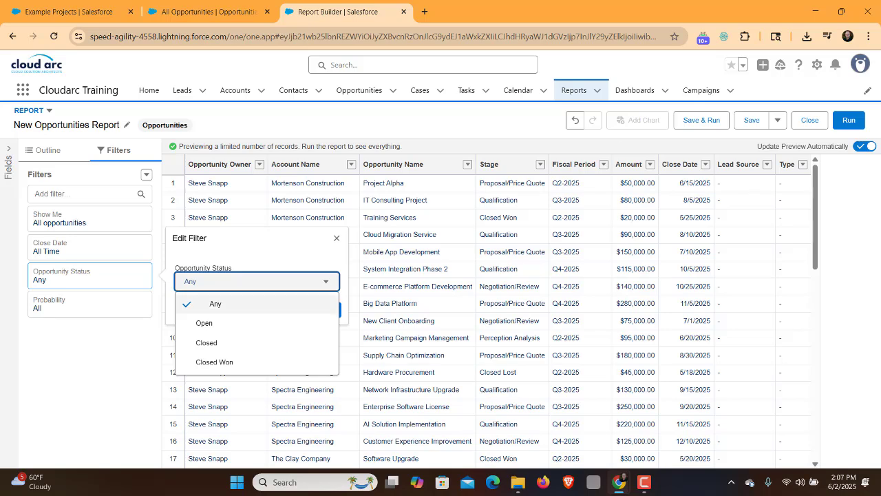
key(Escape)
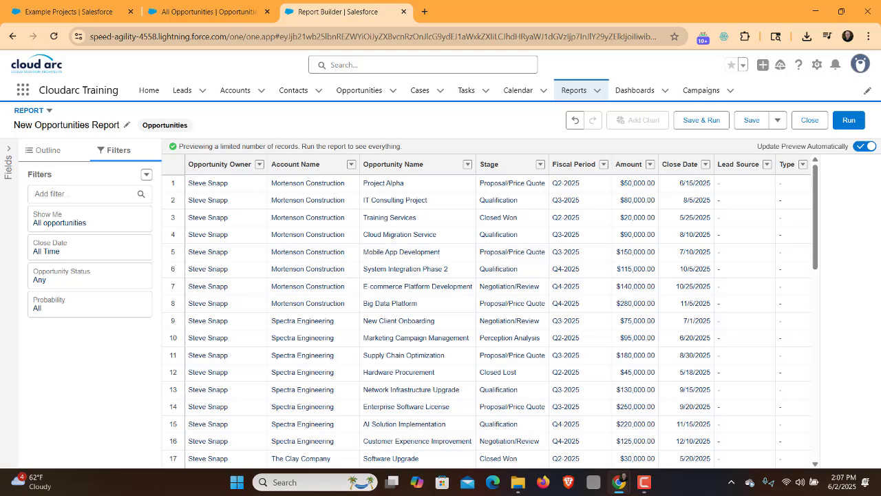
Set the Opportunity Status filter to Open and apply it.
click(90, 276)
click(257, 281)
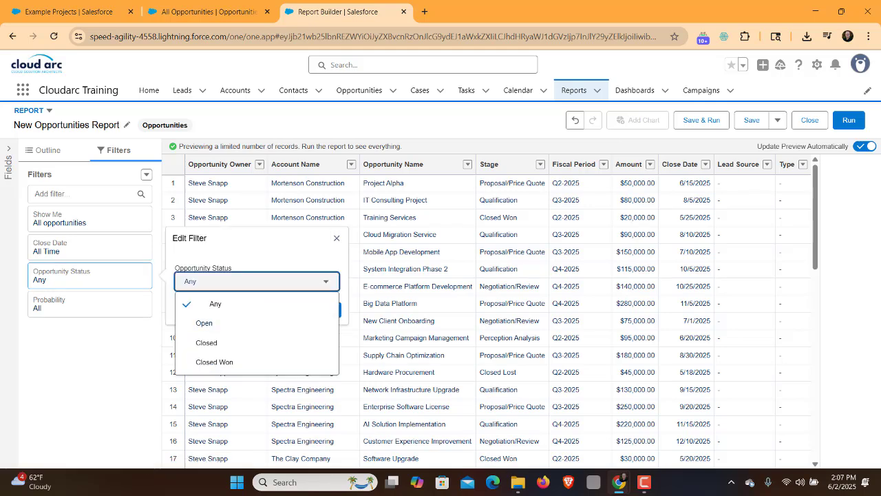
click(203, 323)
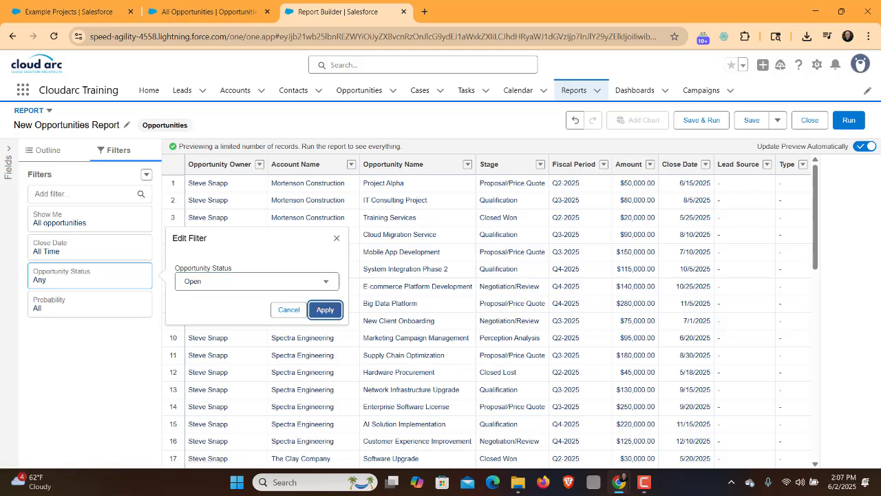
click(324, 309)
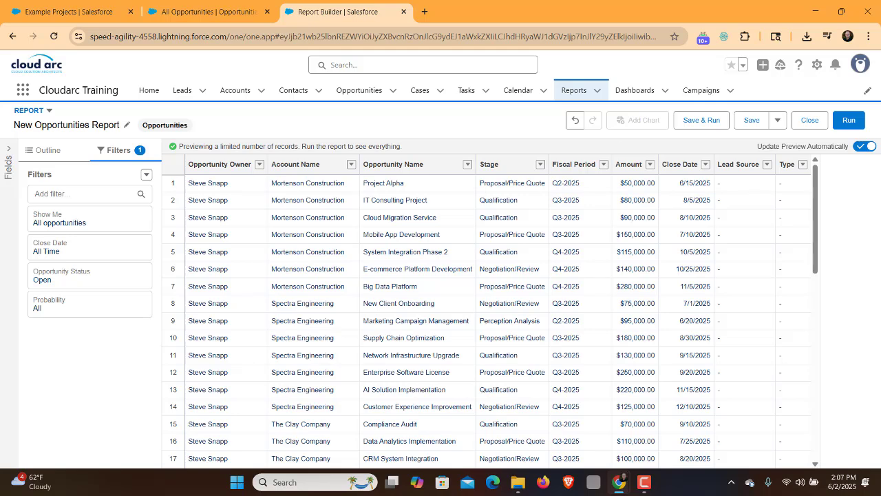
Return to the report outline and look through the list of all available fields, closing it when done.
click(45, 150)
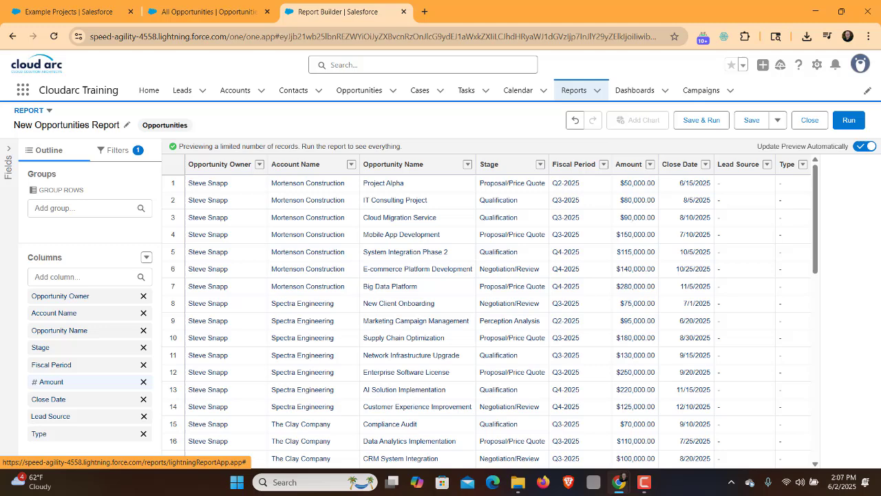
click(8, 148)
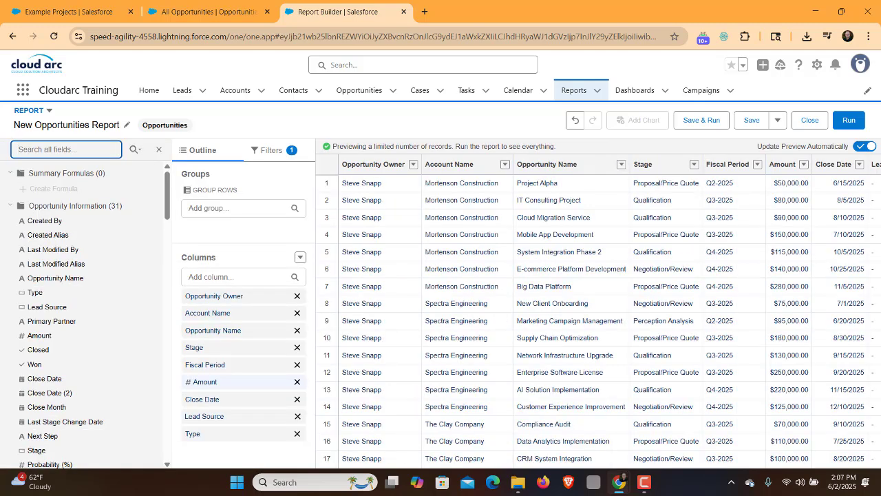
scroll(83, 310, down, 5)
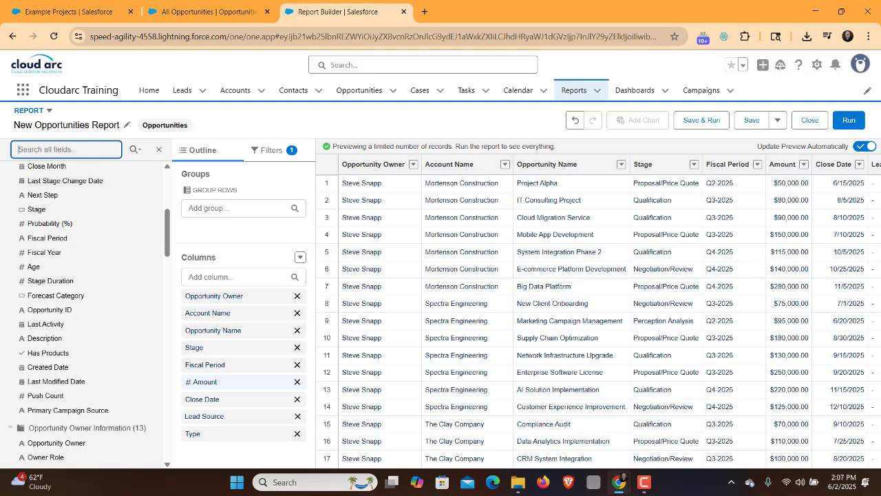
scroll(83, 309, up, 3)
click(158, 150)
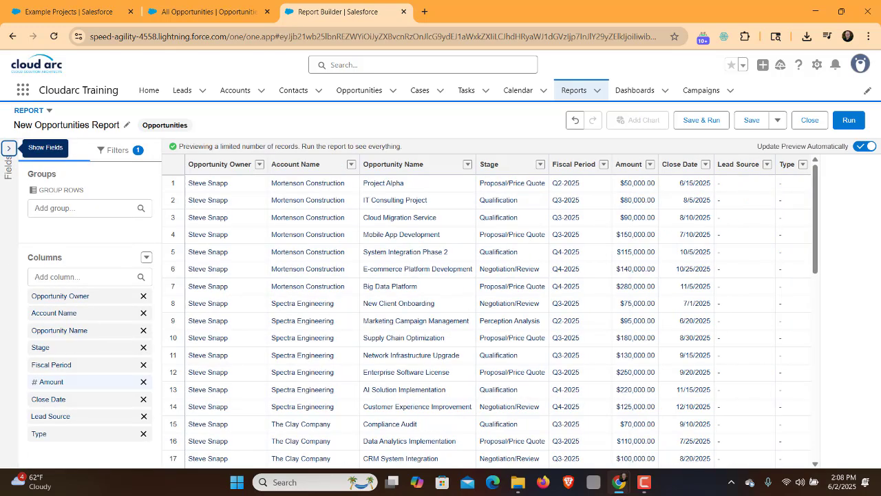
Show the fields list again and collapse every field category, from Summary Formulas through Account: Custom Info, to review the categories.
click(9, 148)
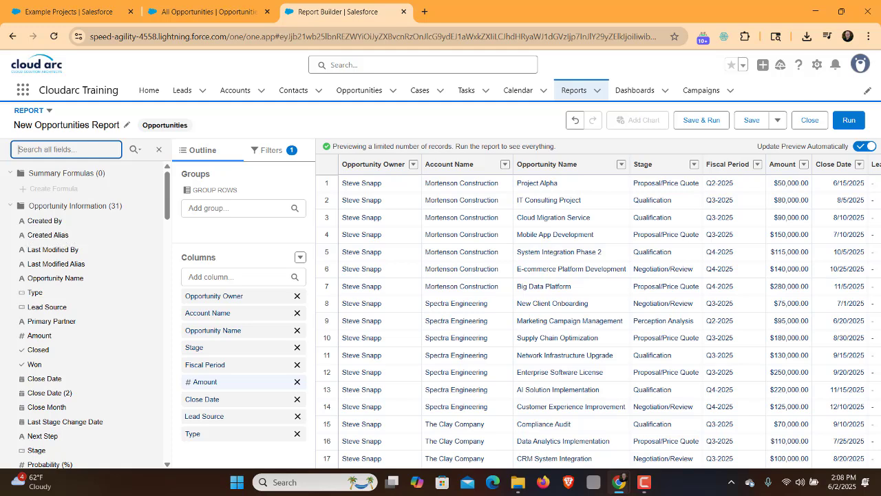
click(9, 172)
click(9, 187)
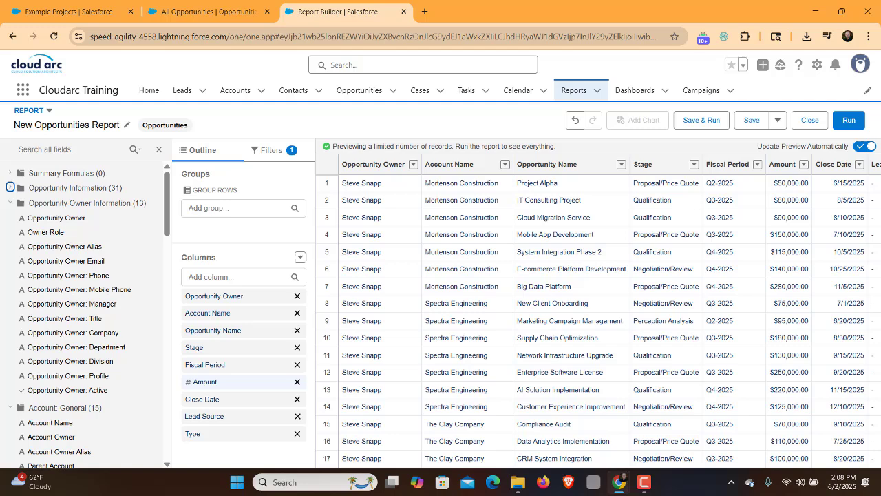
click(10, 202)
click(10, 216)
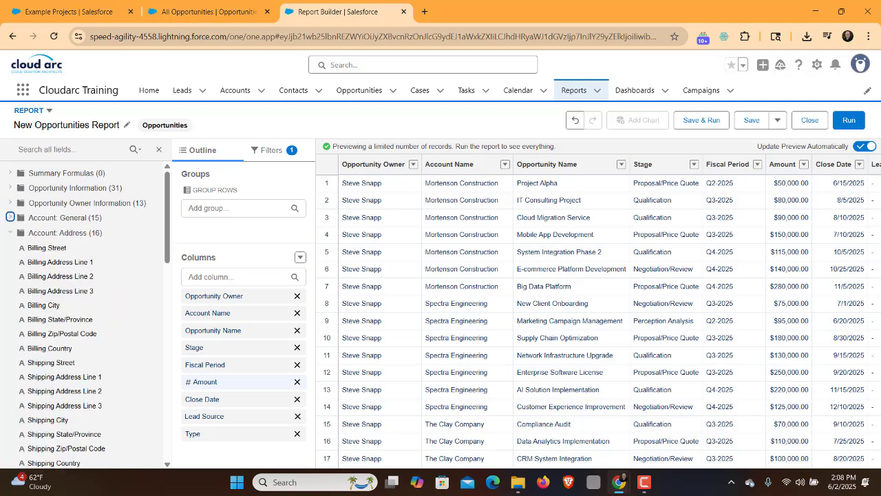
click(9, 232)
click(9, 248)
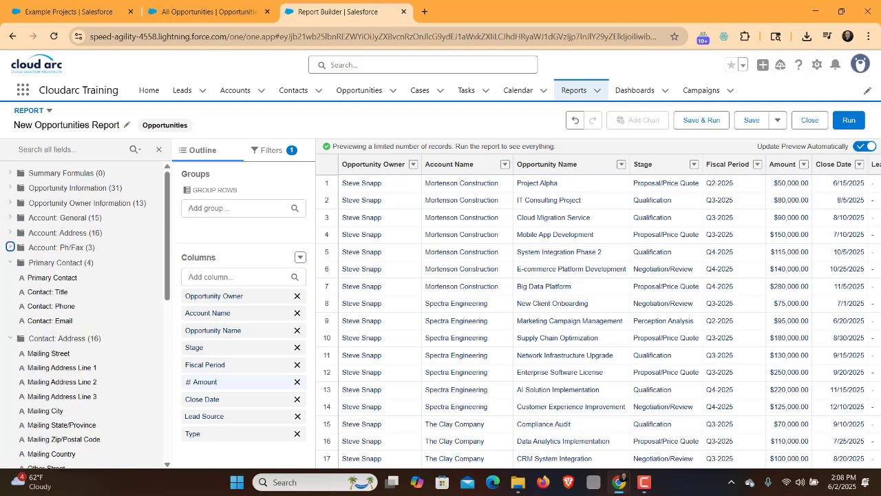
click(10, 262)
click(10, 276)
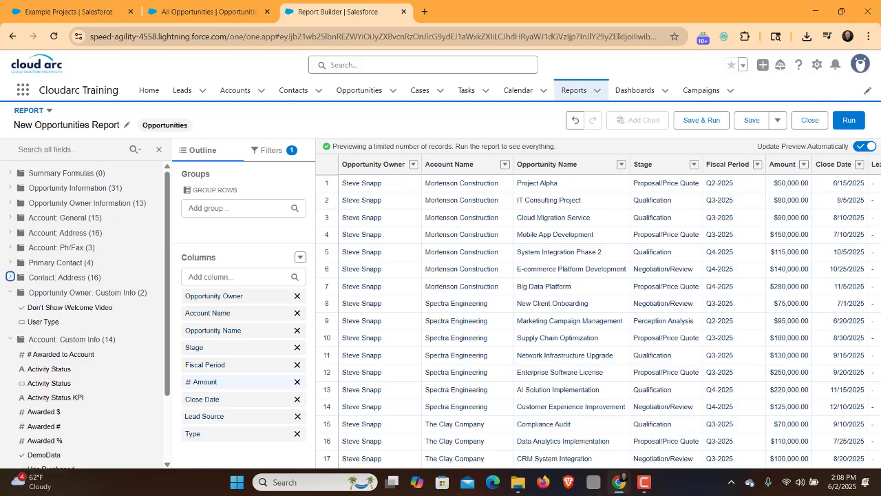
click(10, 292)
click(10, 307)
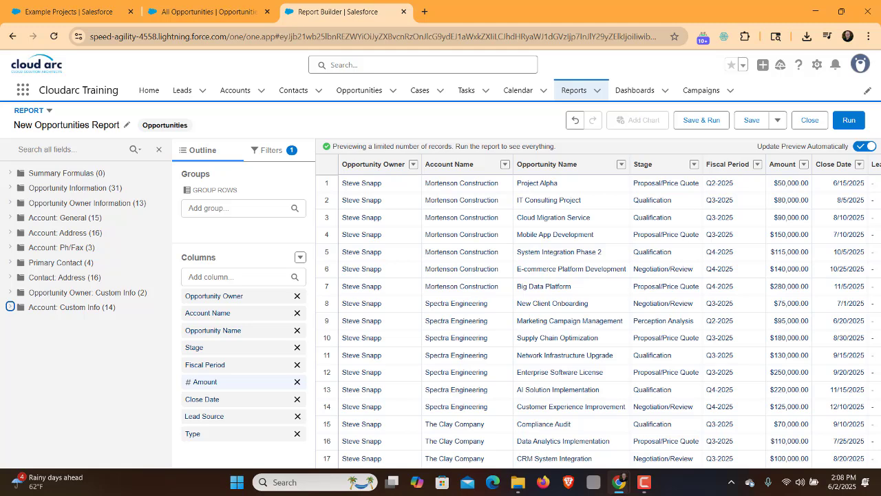
Review the fields offered for new columns and those under Opportunity Owner Information, and hide the fields list.
click(234, 277)
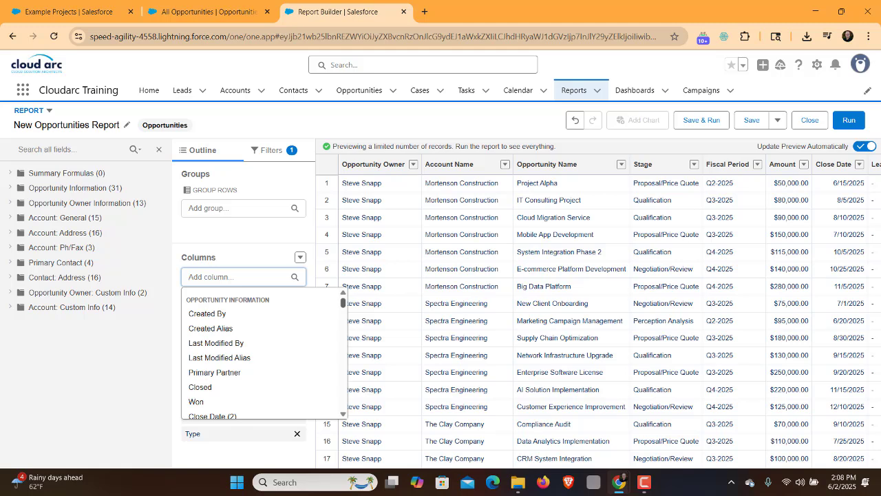
scroll(264, 352, down, 20)
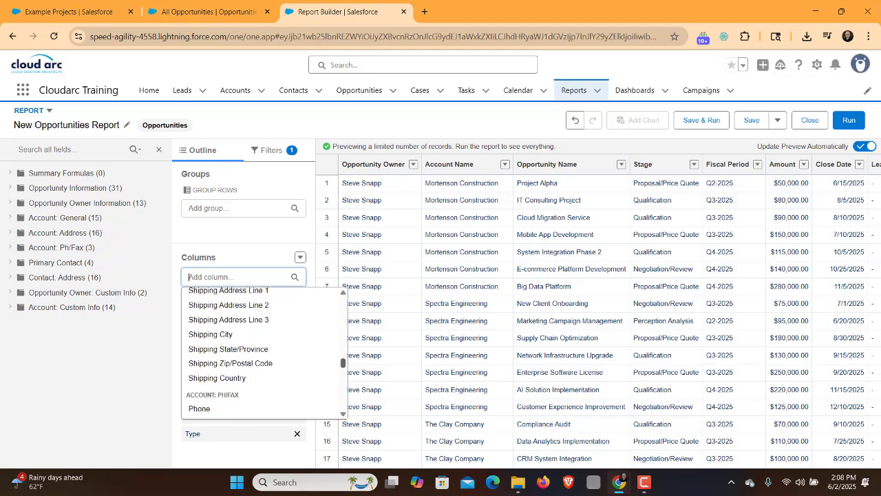
scroll(264, 352, up, 20)
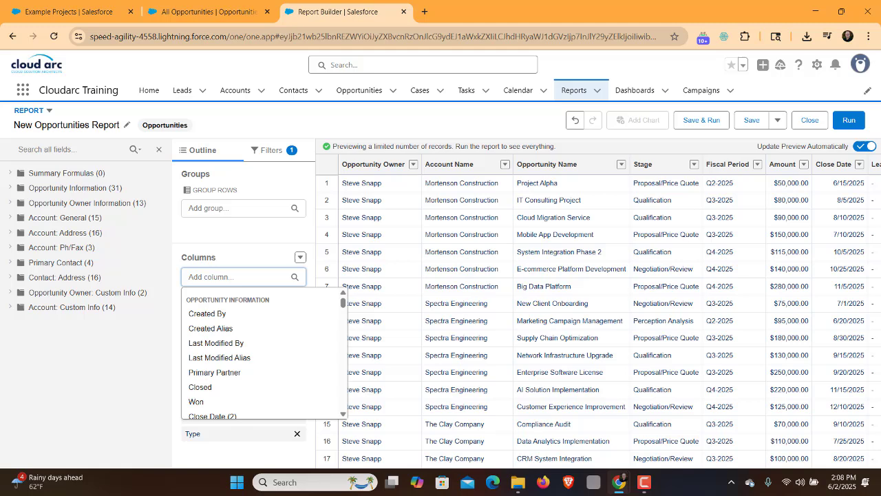
click(10, 202)
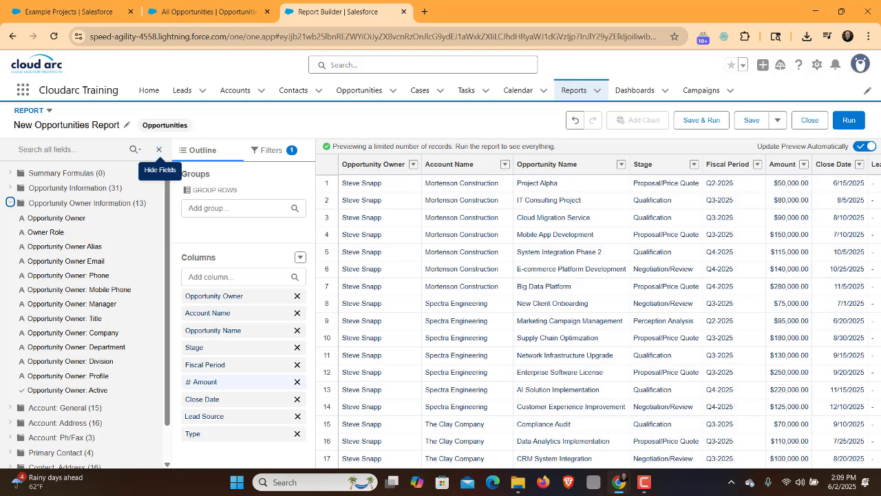
click(158, 150)
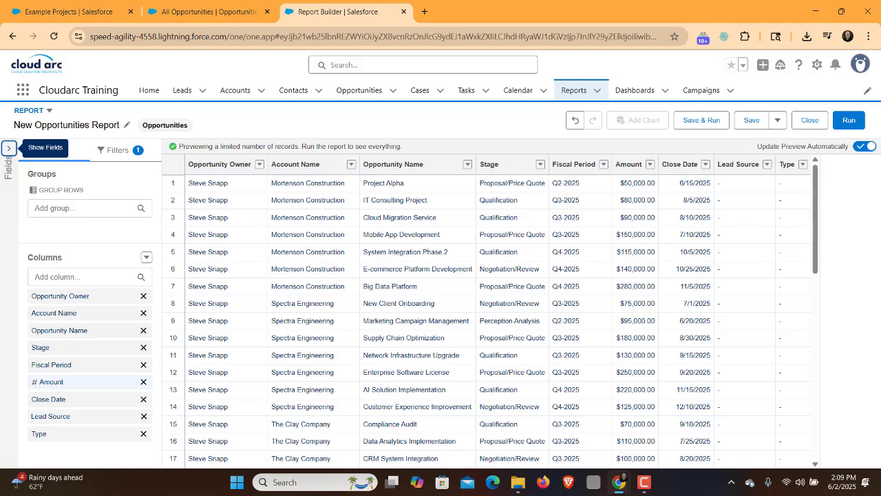
Group the report rows by Stage.
click(83, 208)
text(stage)
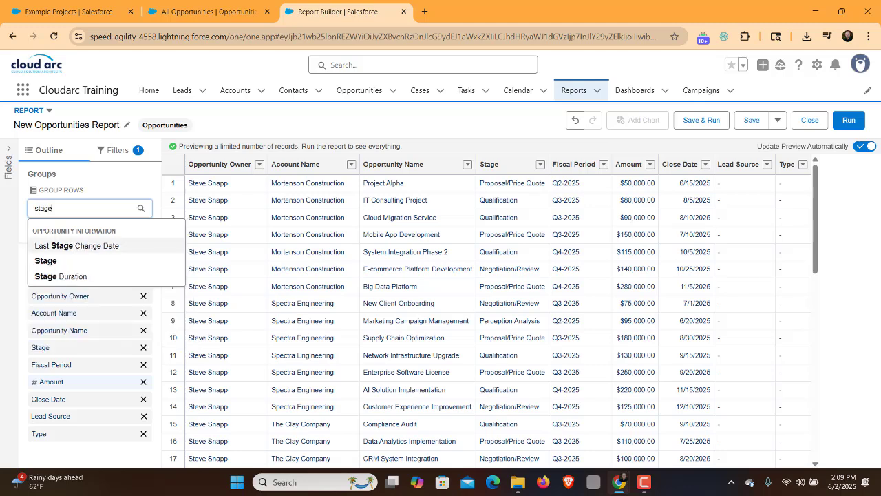
click(45, 260)
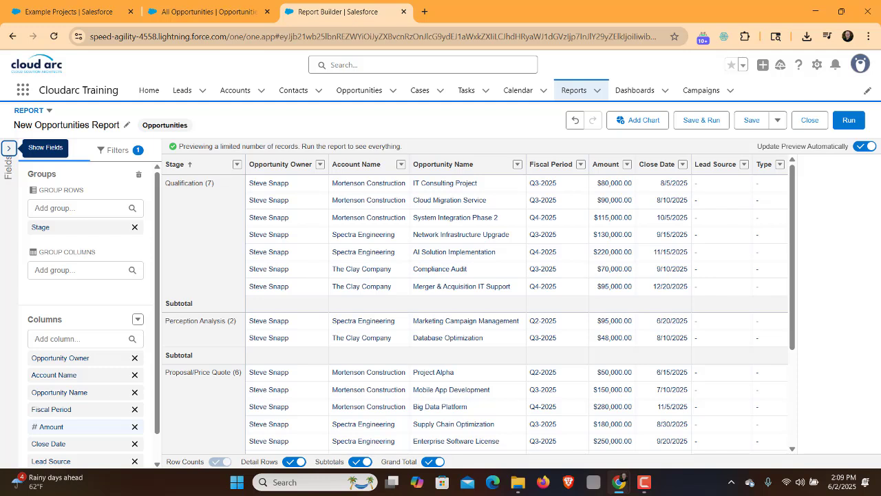
Review the sorting options of the Stage grouping and the column actions available for Amount, without applying any.
click(237, 164)
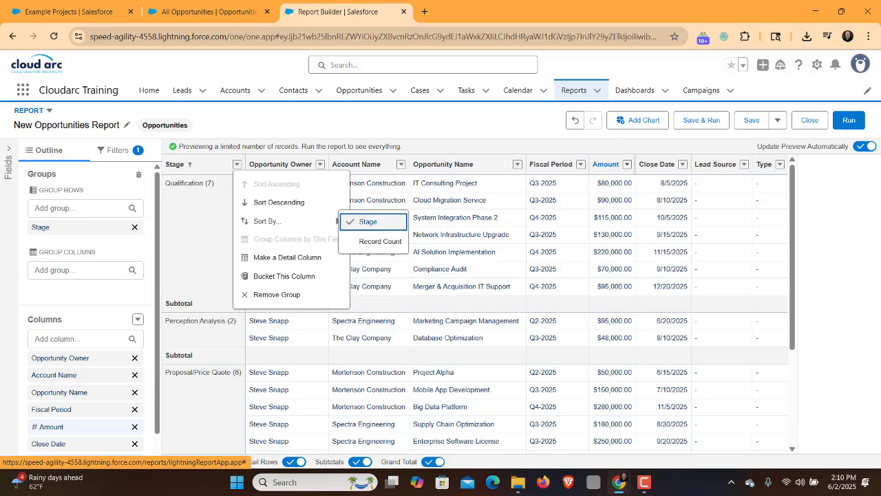
click(626, 164)
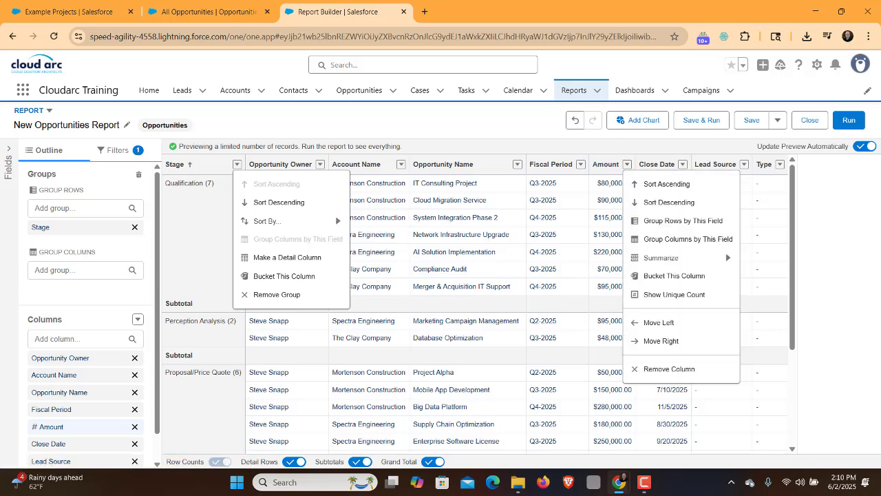
mouse_move(661, 258)
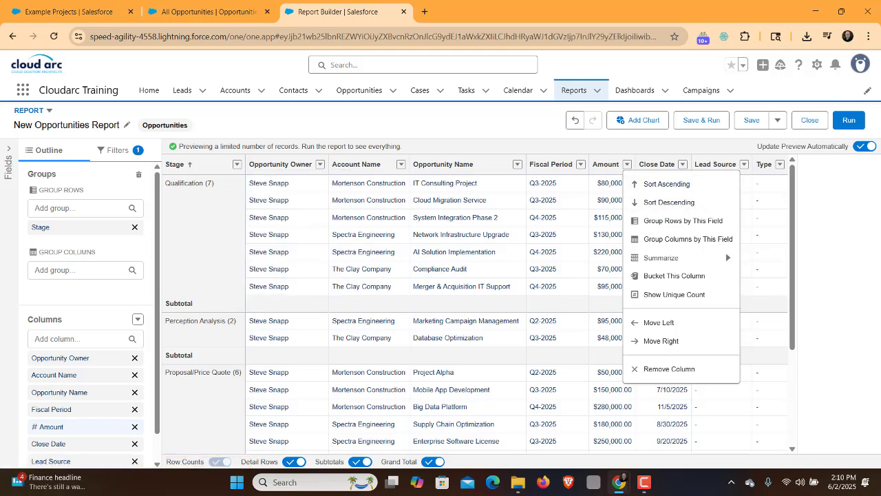
key(Escape)
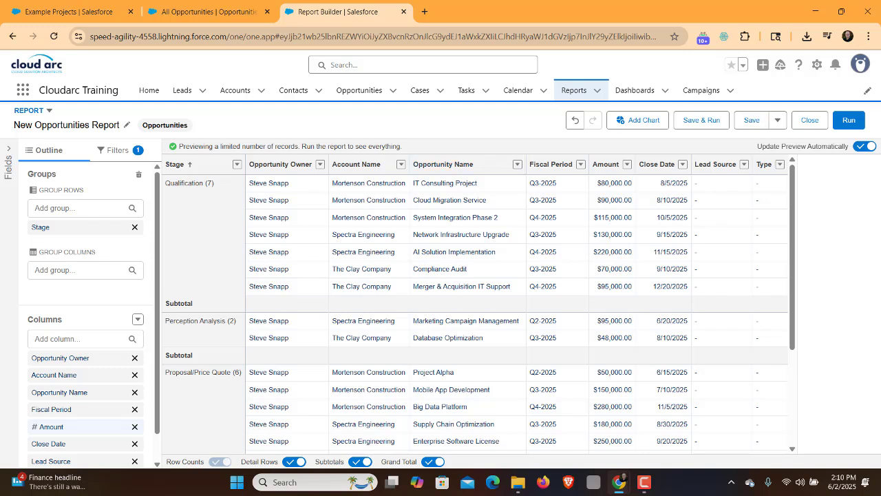
Start saving the report, keep the name New Opportunities Report with its generated unique name, and leave the description empty.
click(746, 120)
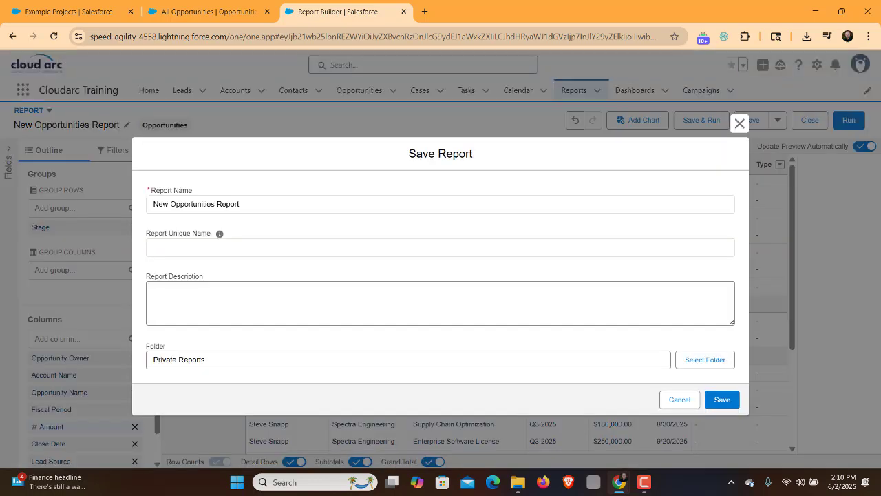
key(ctrl+a)
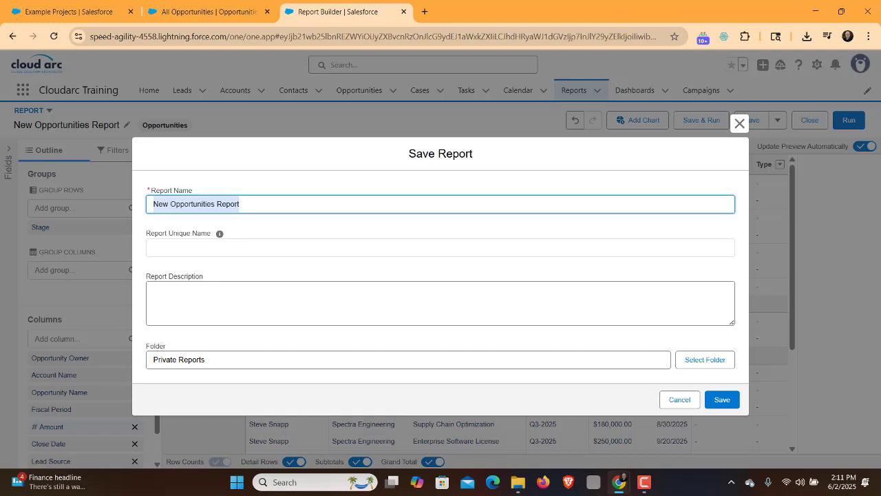
key(Tab)
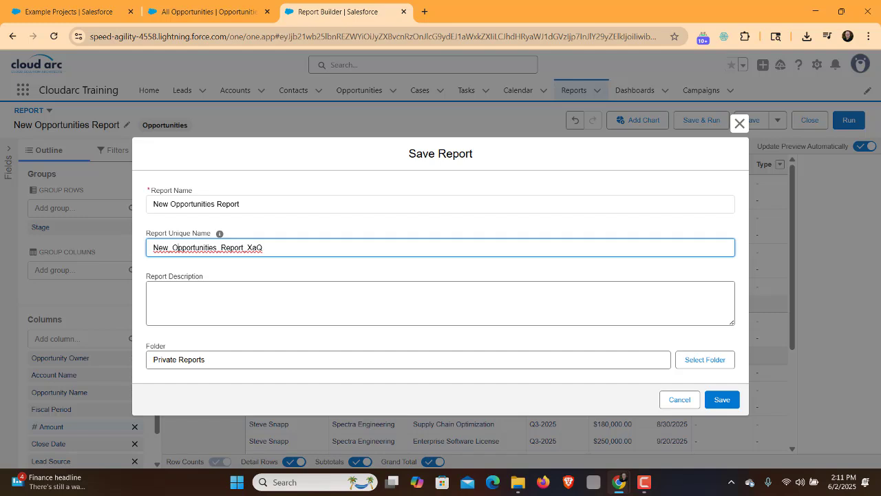
key(Tab)
drag(204, 276, 150, 276)
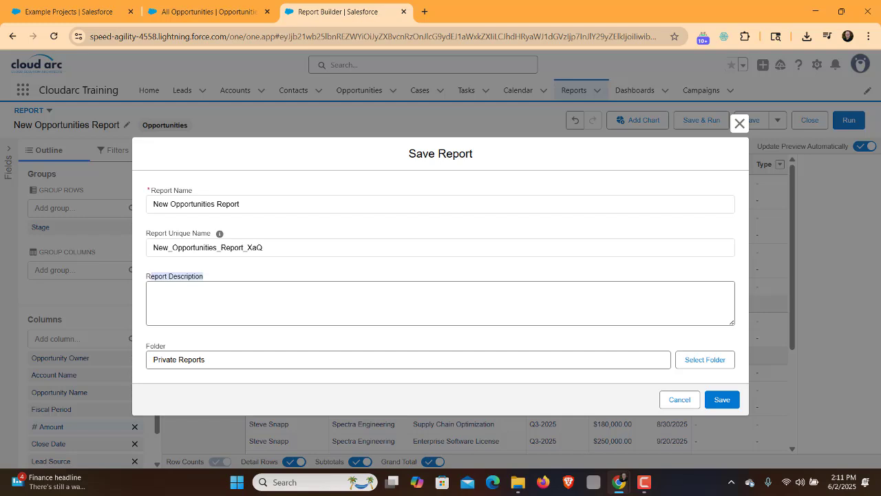
click(153, 294)
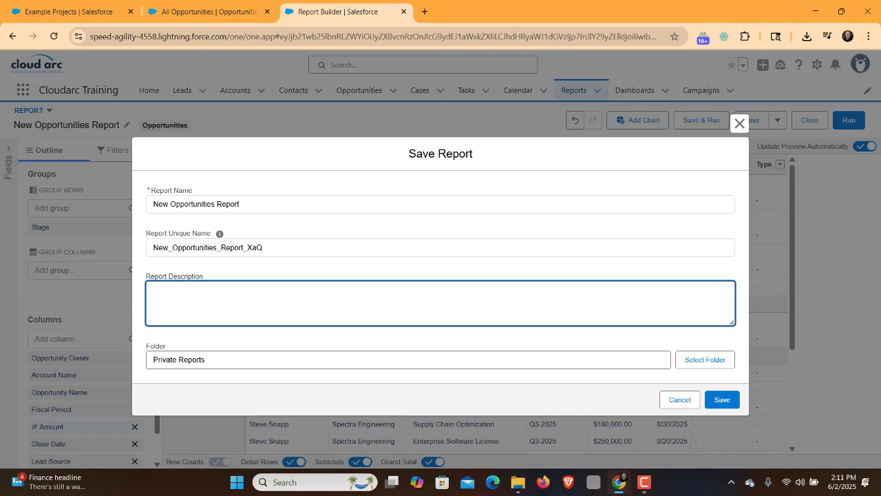
double_click(156, 346)
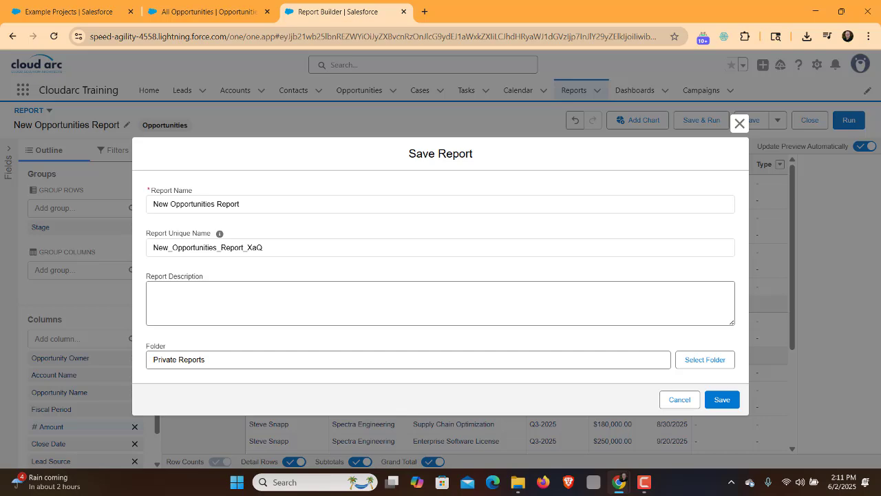
Review the available report folders, search them for "sa", and keep Private Reports as the save folder.
click(705, 359)
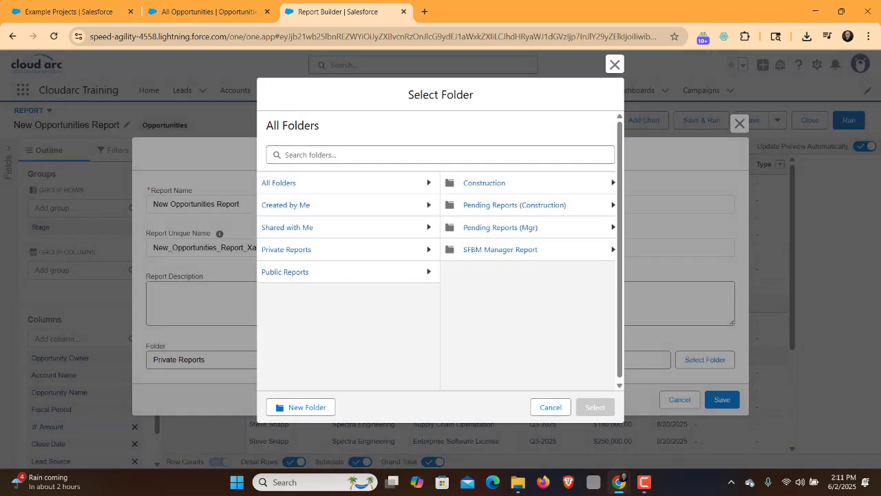
click(344, 154)
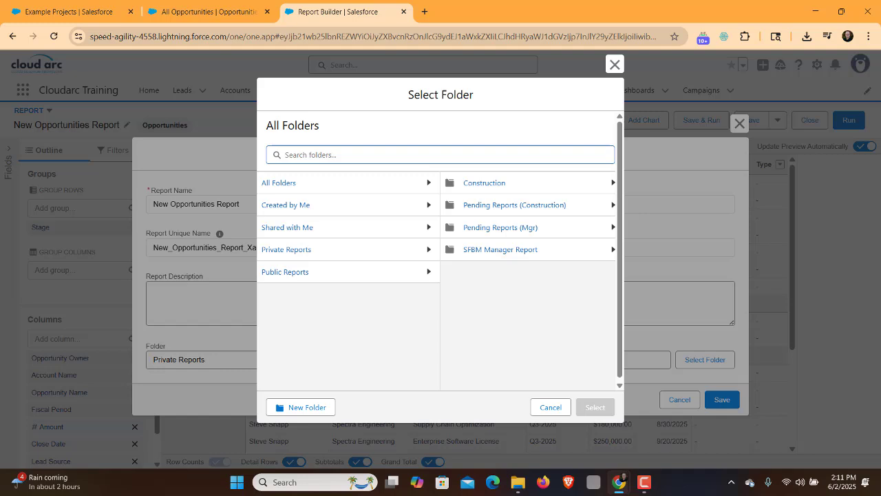
text(sa)
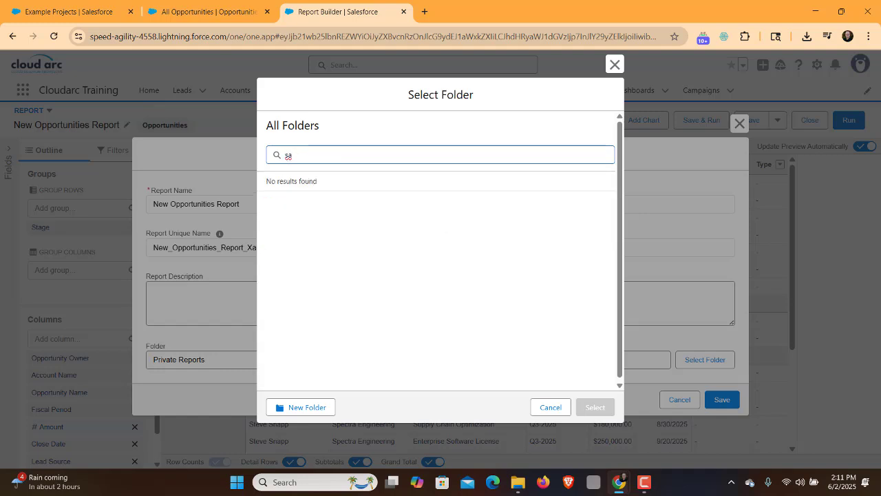
key(BackSpace)
key(BackSpace)
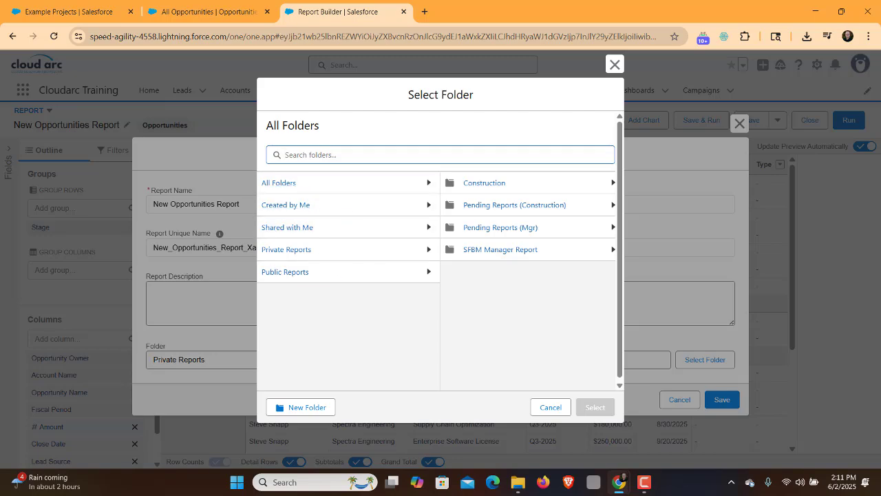
click(550, 407)
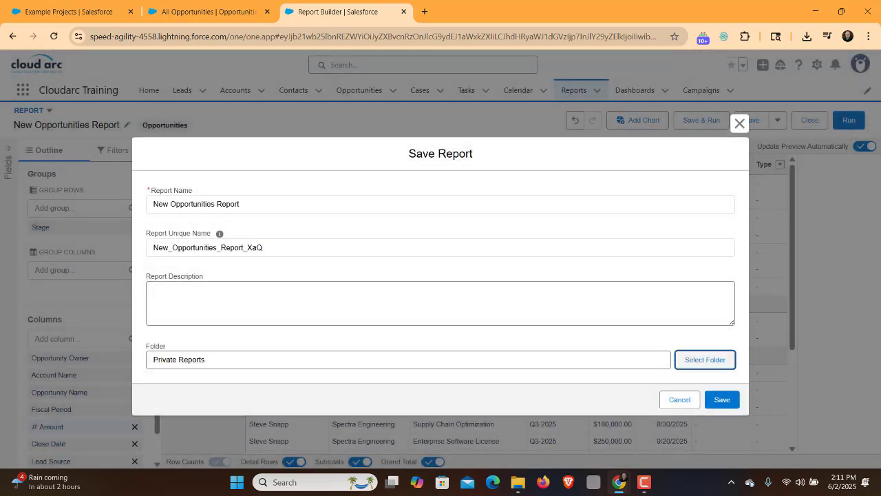
Save the report in Private Reports, run it in full, and look through the opportunities grouped by Stage.
click(721, 399)
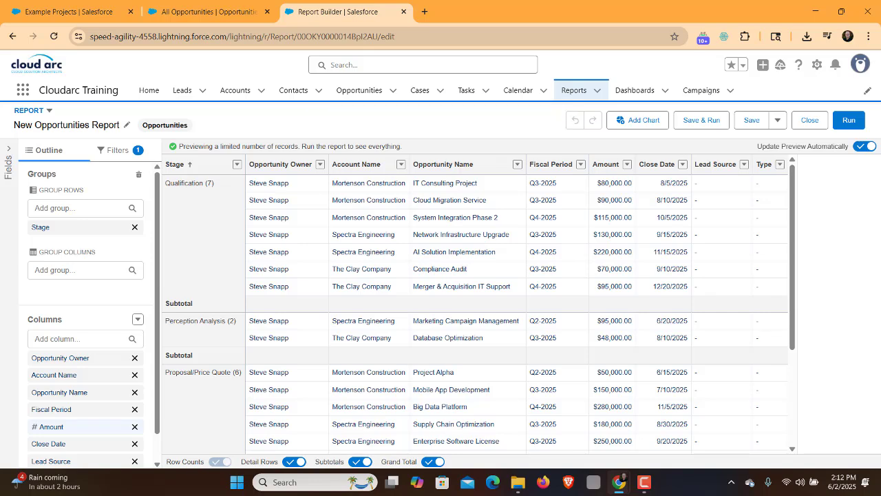
click(848, 119)
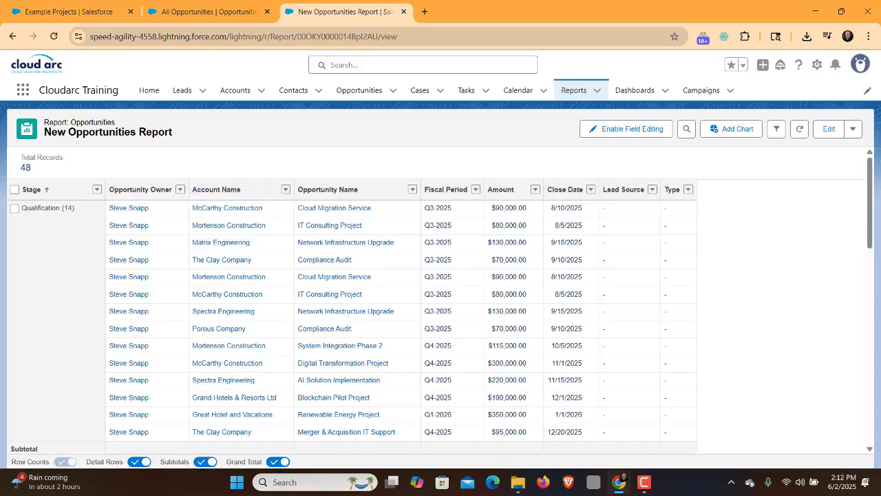
scroll(228, 225, down, 1)
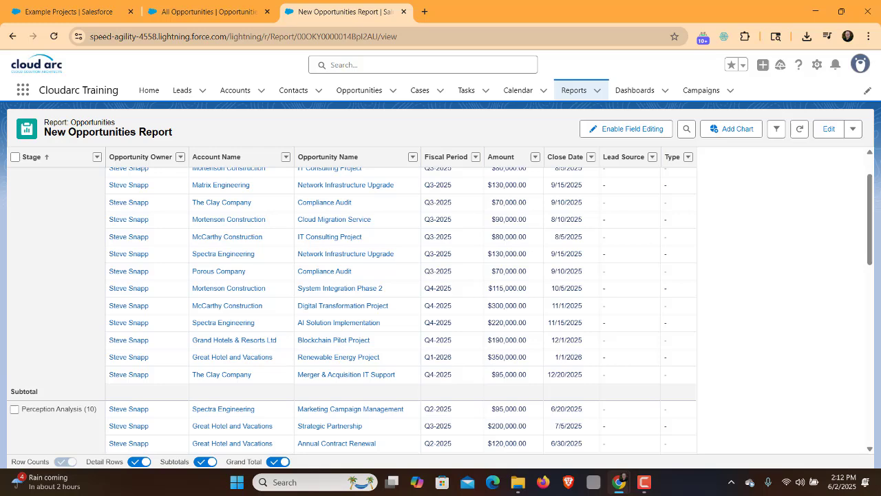
scroll(440, 300, up, 1)
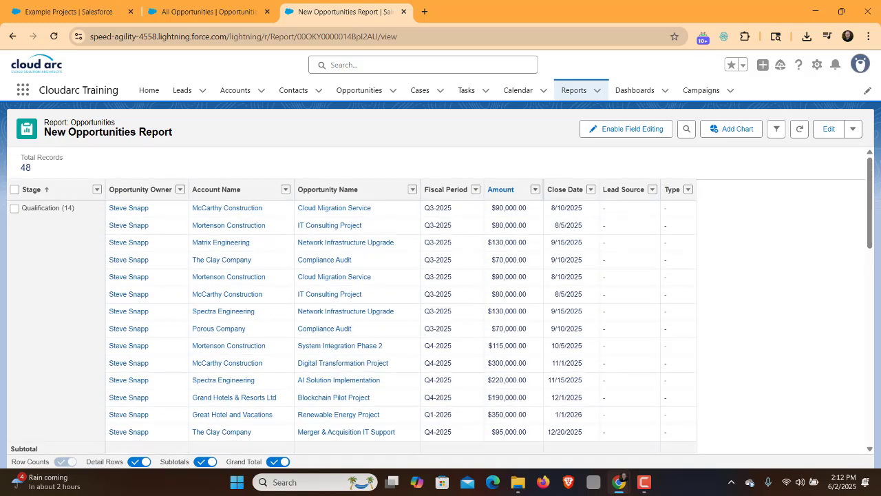
scroll(344, 375, down, 1)
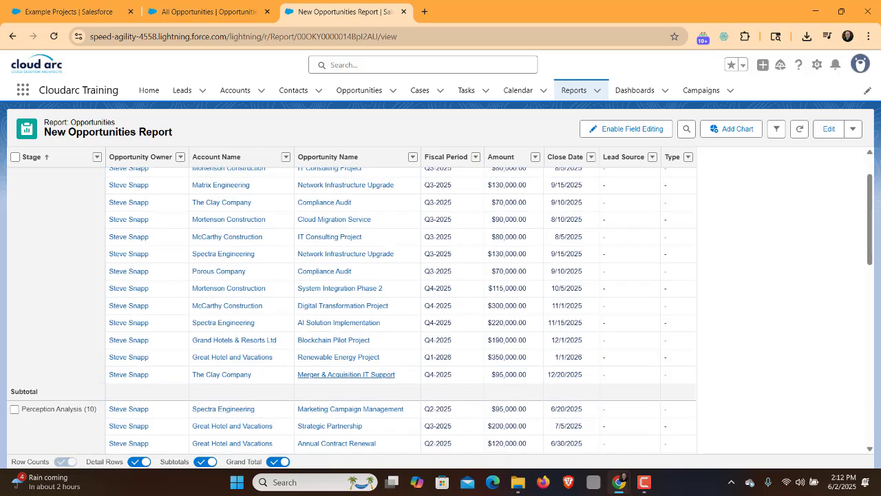
scroll(513, 203, up, 1)
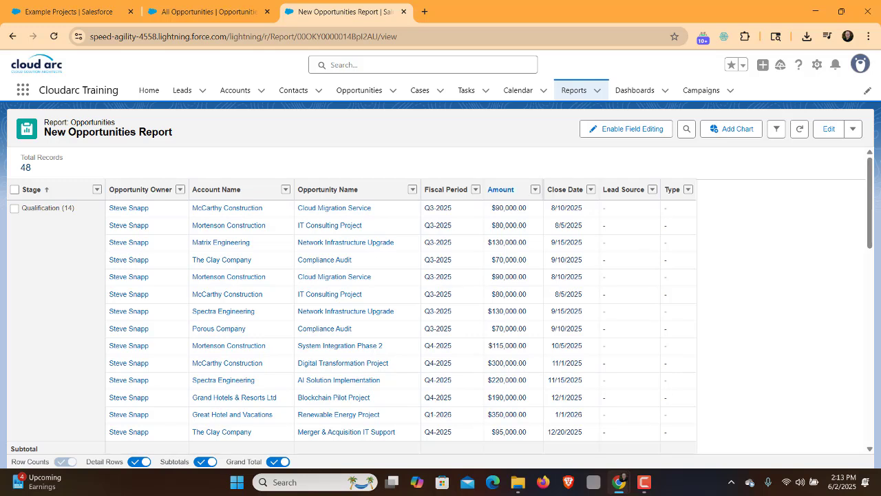
Reopen the report for editing and summarize the Amount column by Sum.
click(829, 129)
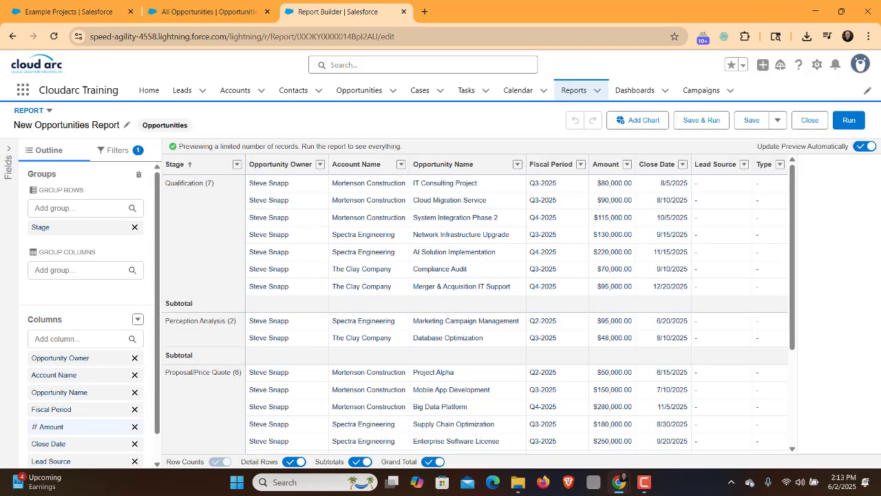
click(627, 164)
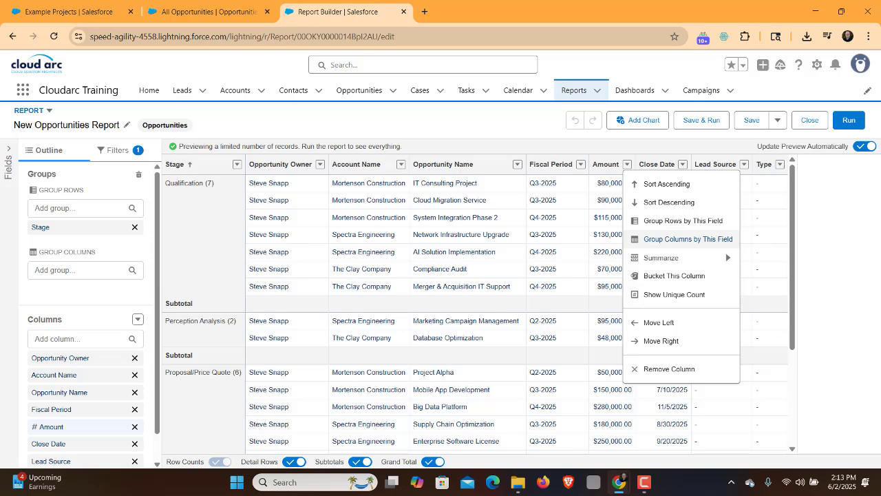
mouse_move(682, 257)
click(755, 258)
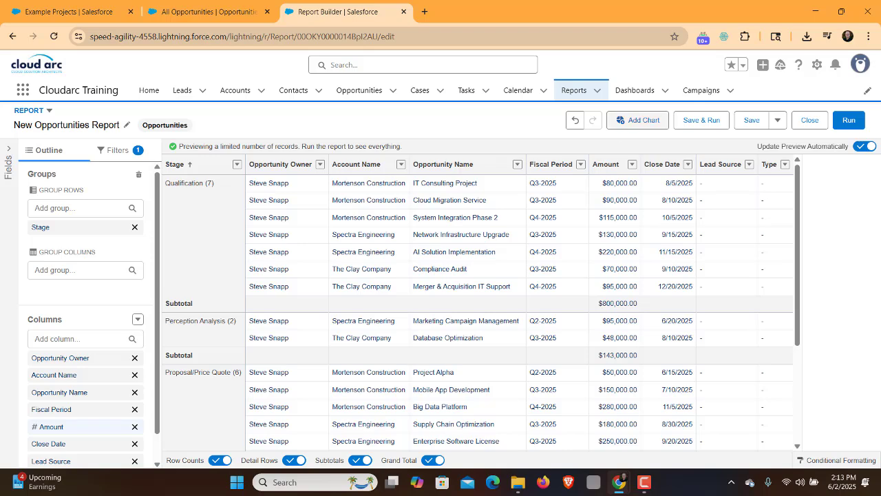
Add a chart of summed Amount by Stage, display it as a Funnel, and review its remaining chart attributes.
click(637, 119)
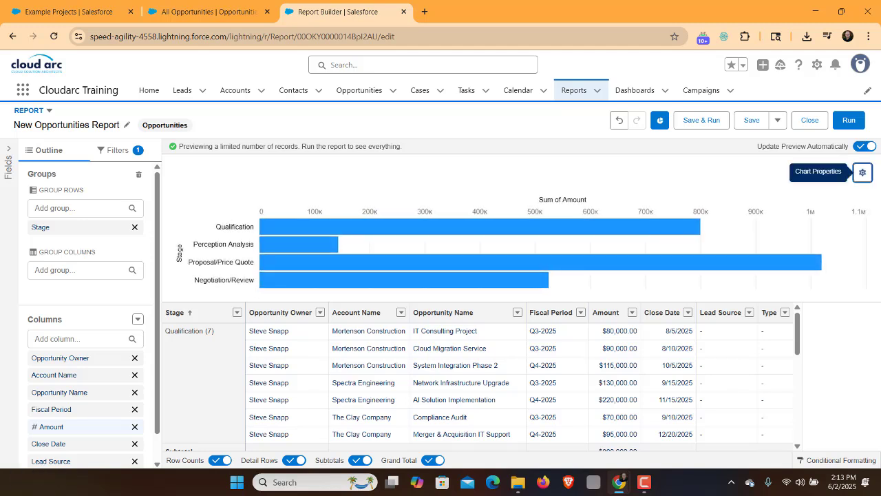
click(862, 172)
click(796, 284)
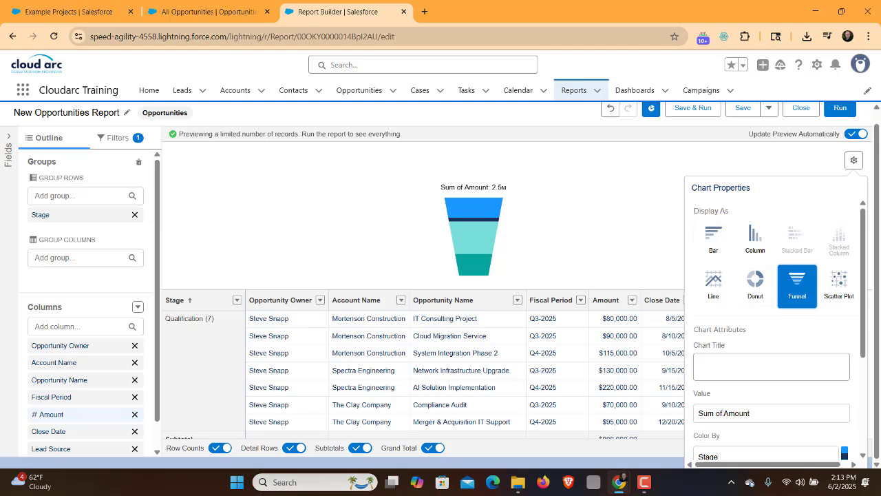
click(854, 160)
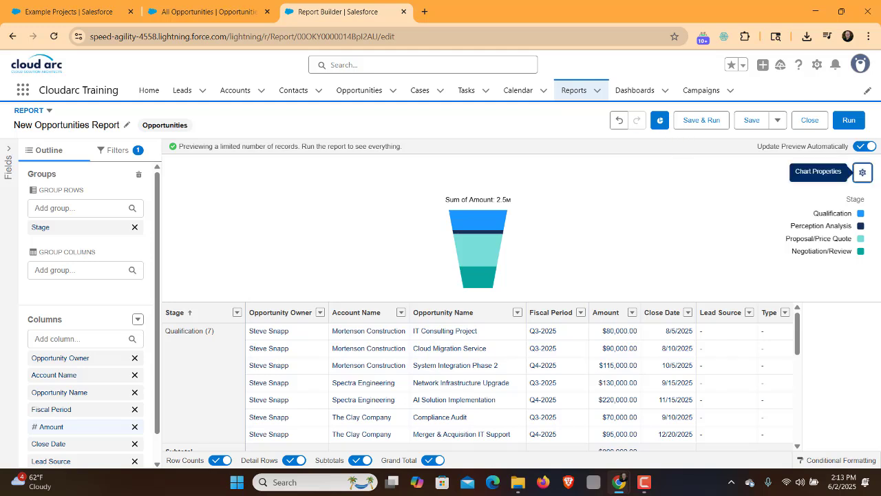
click(862, 172)
scroll(770, 324, down, 3)
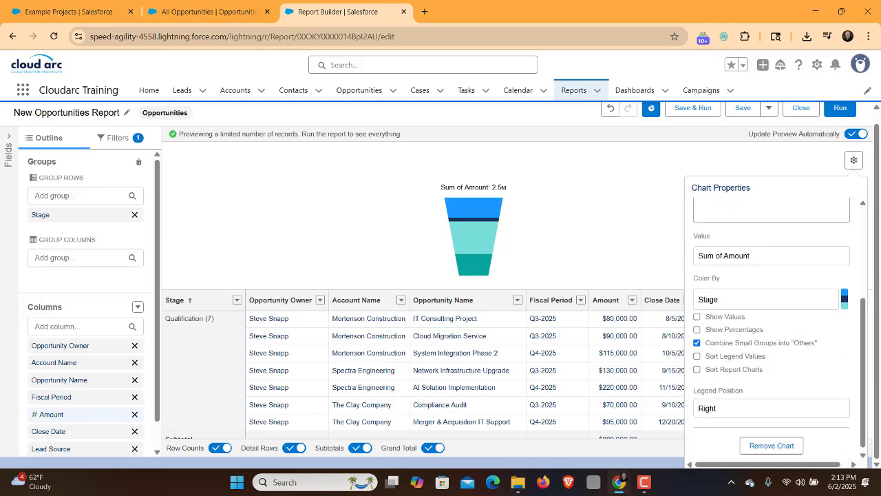
scroll(771, 324, up, 3)
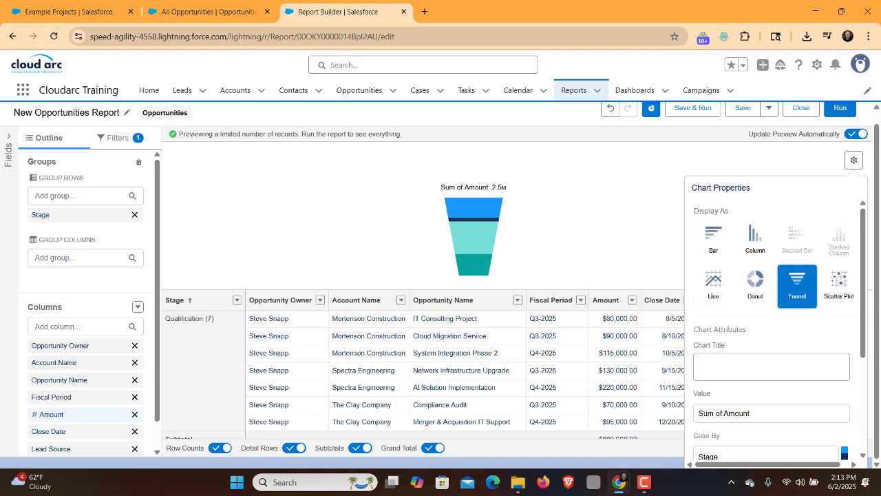
key(Escape)
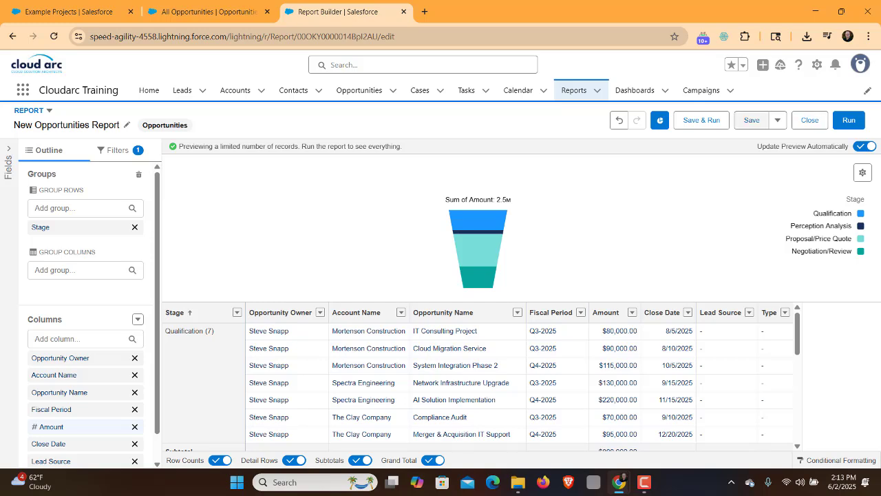
Save the report with its funnel chart, run it, and check the chart and the Amount subtotals.
click(752, 119)
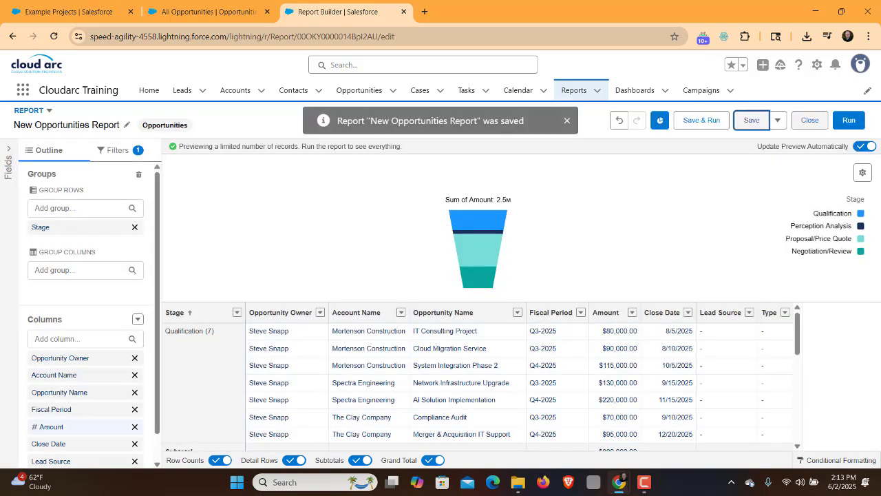
click(848, 120)
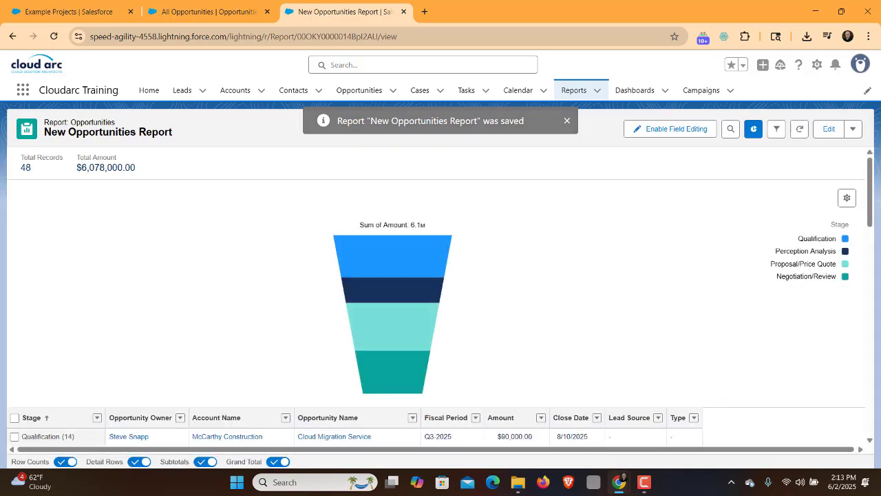
scroll(441, 296, down, 5)
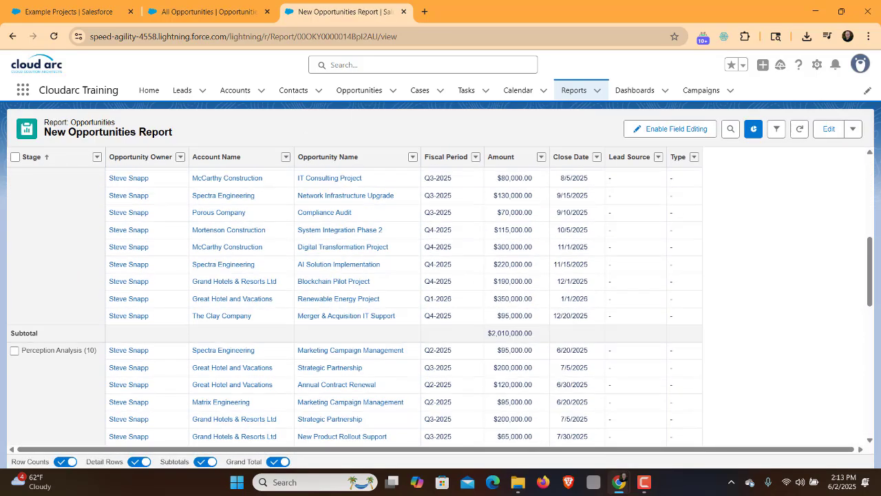
scroll(441, 296, up, 5)
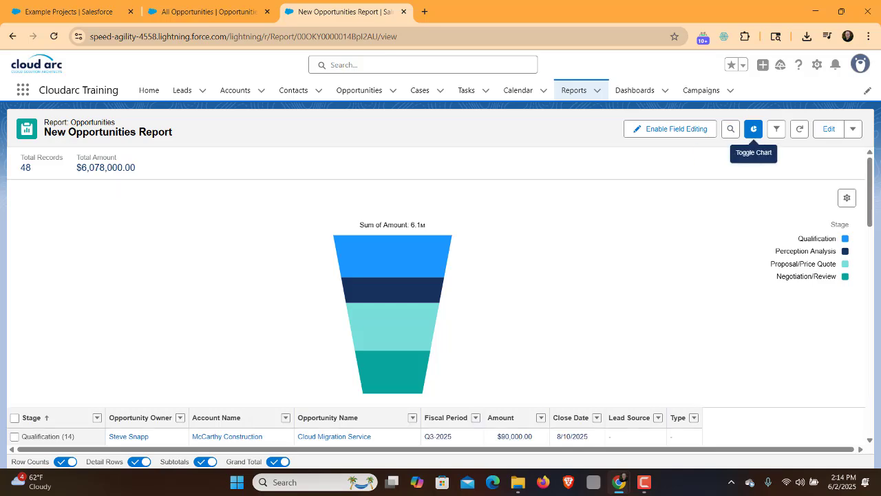
Toggle the funnel chart in the report view, leave it hidden, and look over the grouped rows.
click(753, 129)
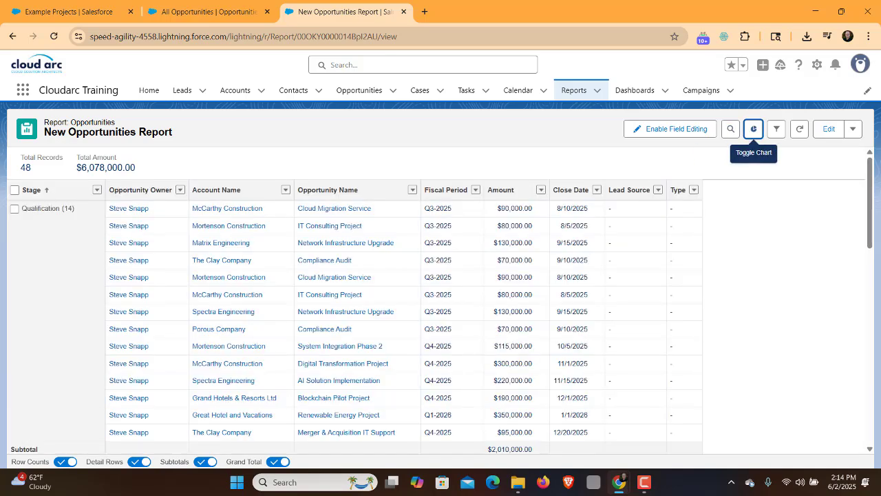
click(753, 128)
click(753, 129)
scroll(355, 316, down, 5)
scroll(354, 317, up, 5)
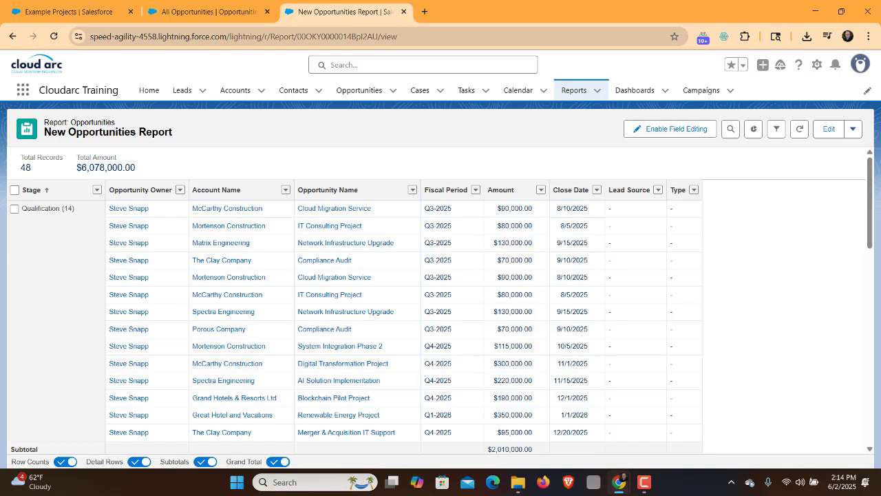
Review the report's subscription settings for frequency, days, time, recipients and conditions, and leave without subscribing.
click(852, 129)
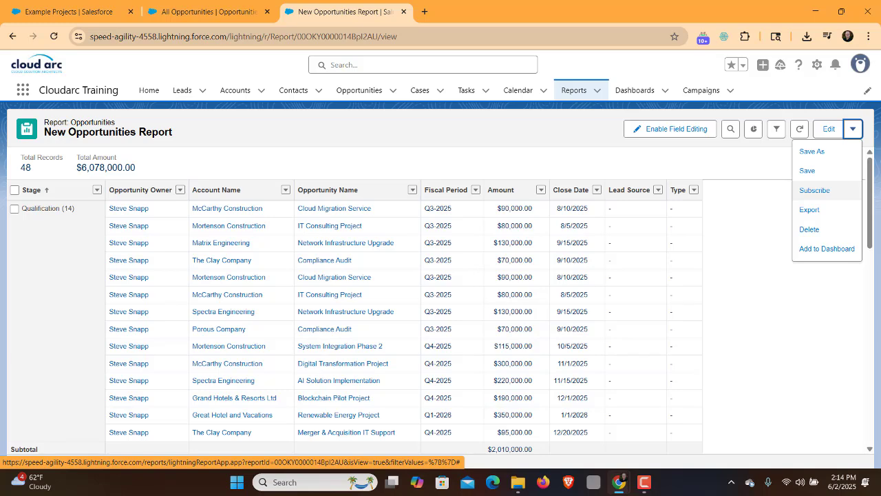
click(815, 190)
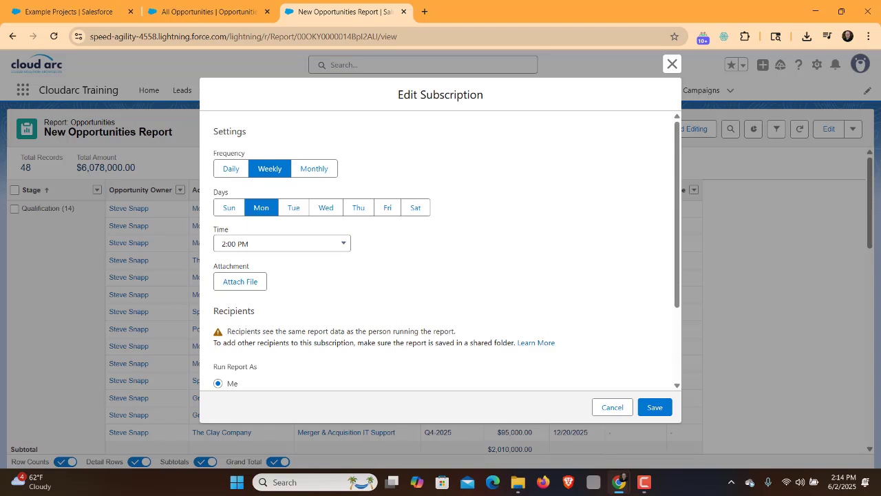
scroll(440, 250, down, 2)
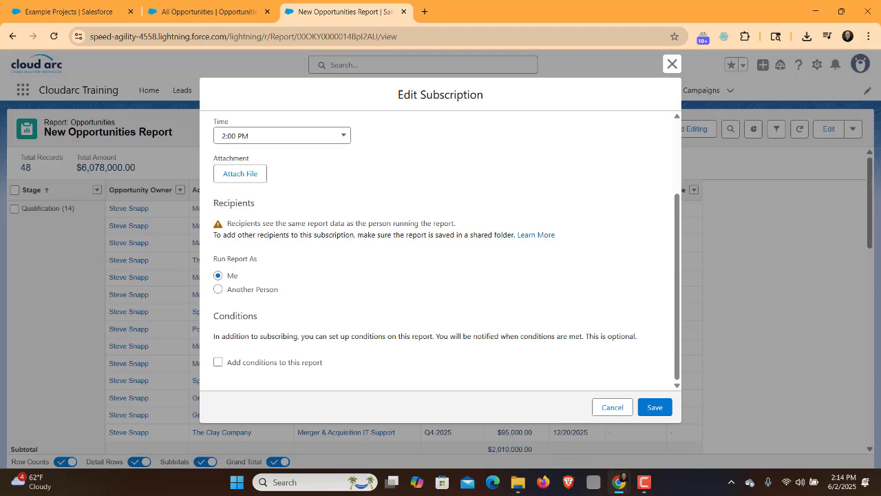
scroll(439, 251, up, 3)
click(612, 407)
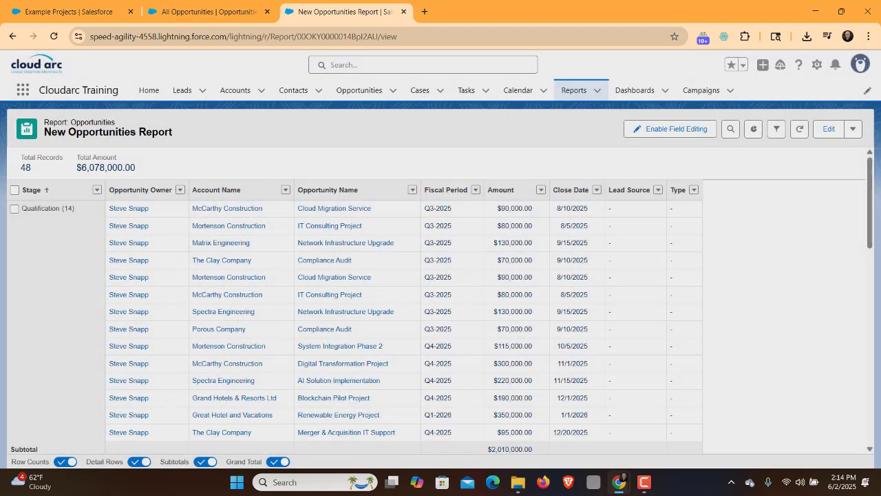
Review the report's export options with the Details Only view and Excel Format .xls, and leave without exporting.
click(852, 128)
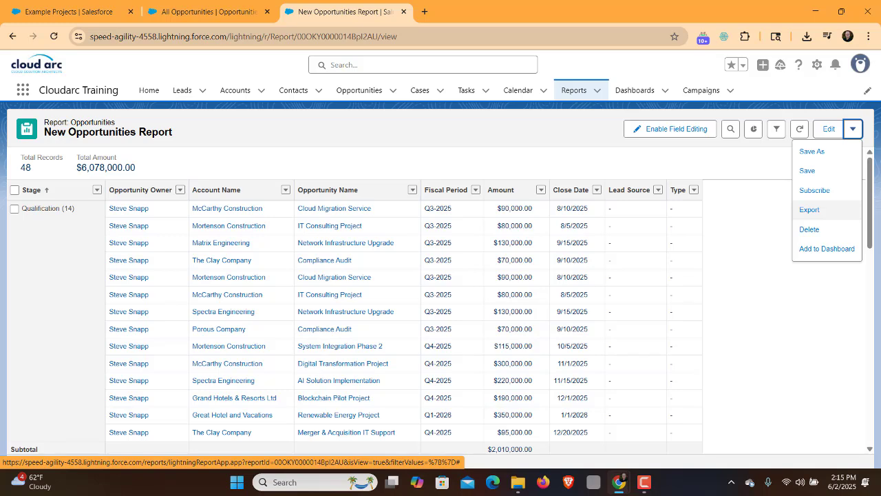
click(810, 209)
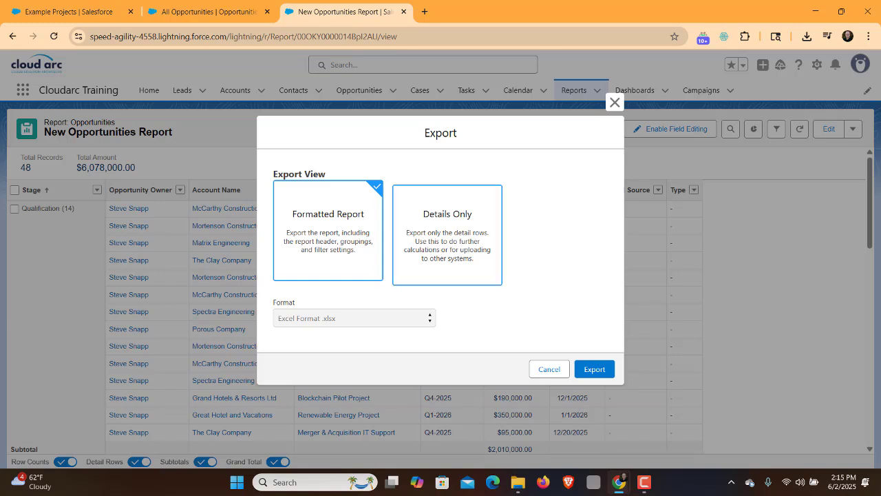
click(448, 234)
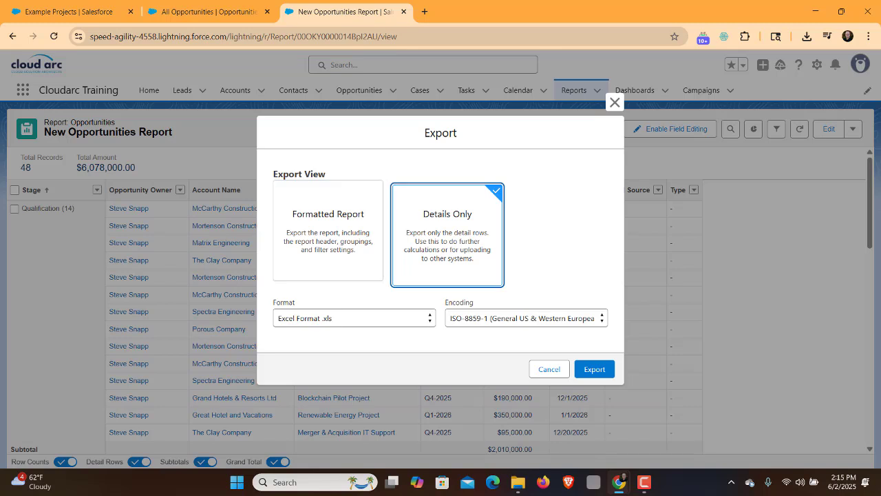
click(354, 318)
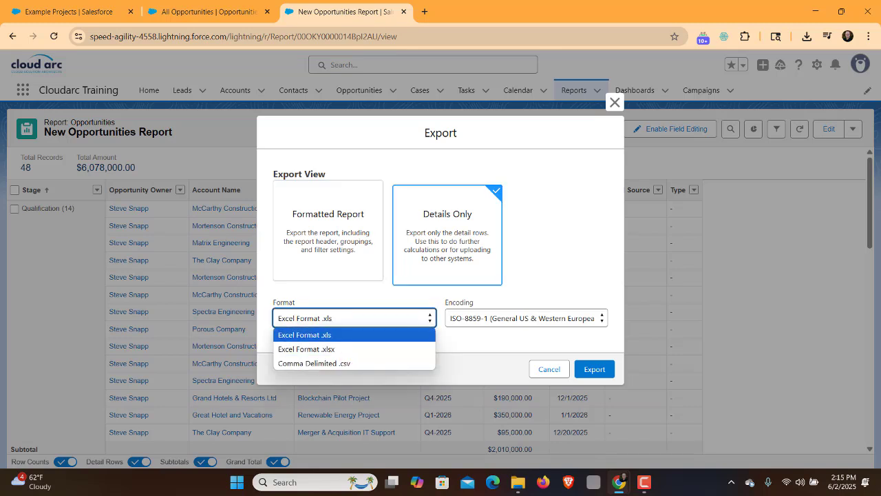
click(296, 334)
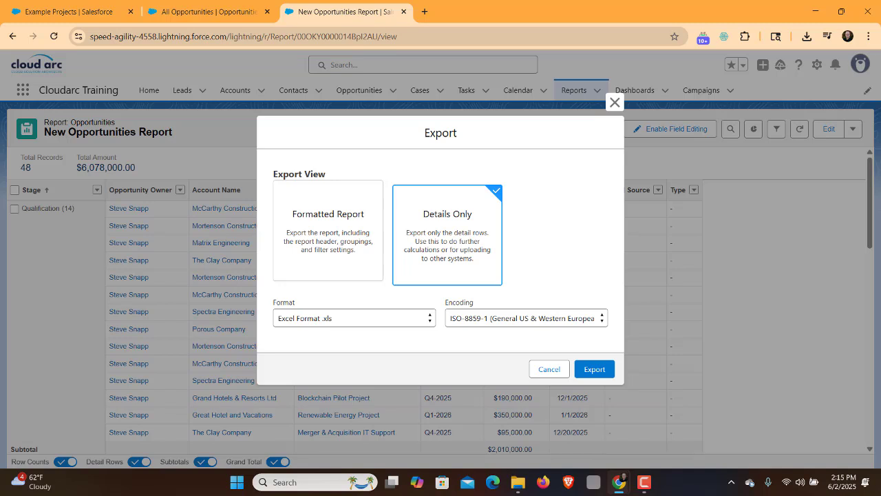
click(615, 102)
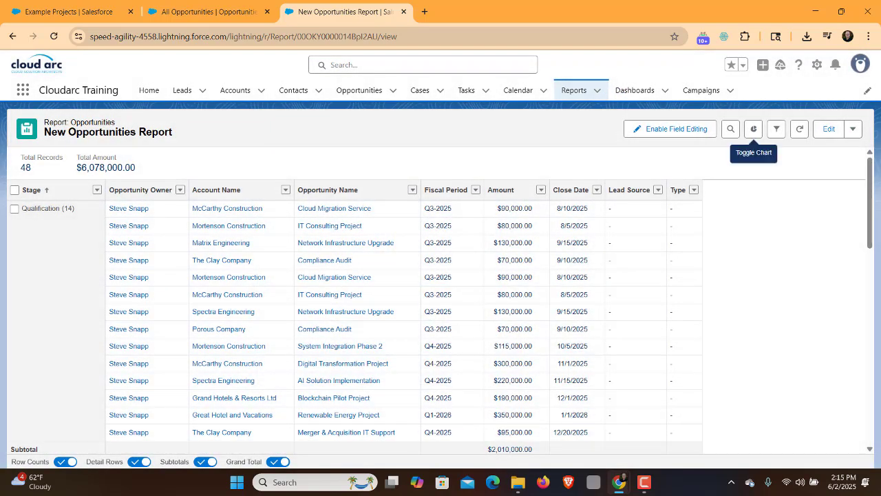
Reopen the report for editing and examine the funnel chart's display types, value, coloring and legend properties.
click(829, 129)
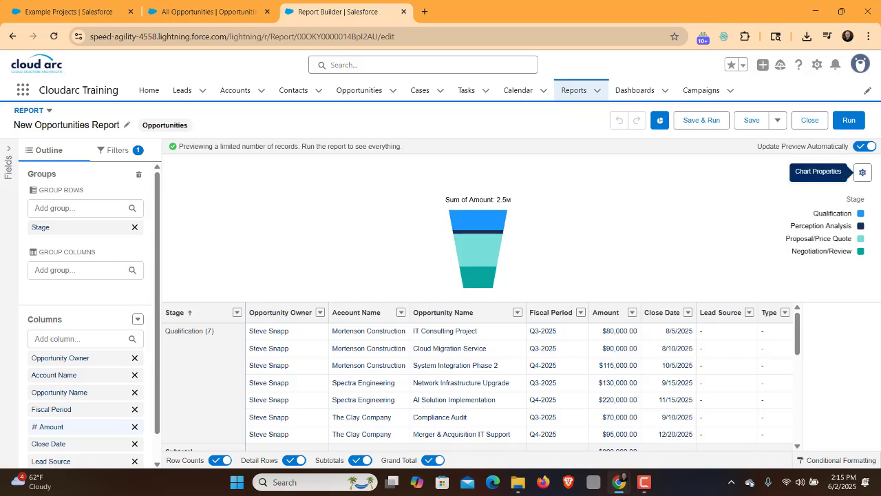
click(862, 172)
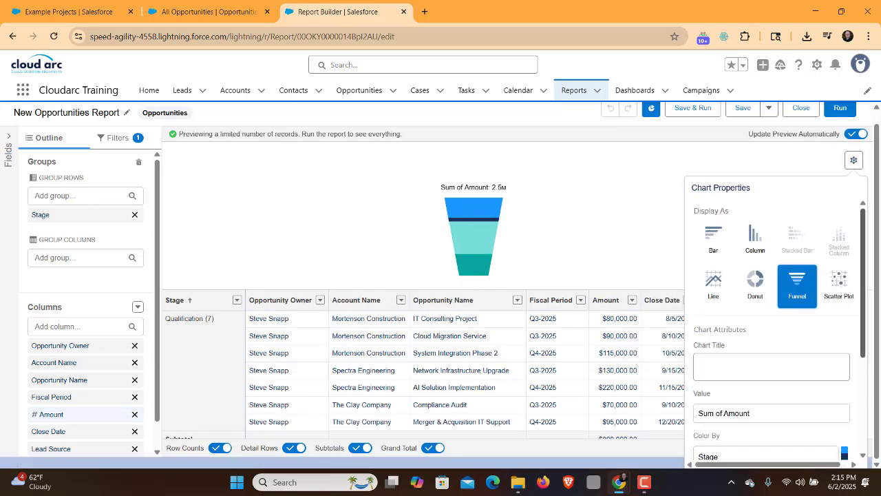
scroll(778, 330, down, 5)
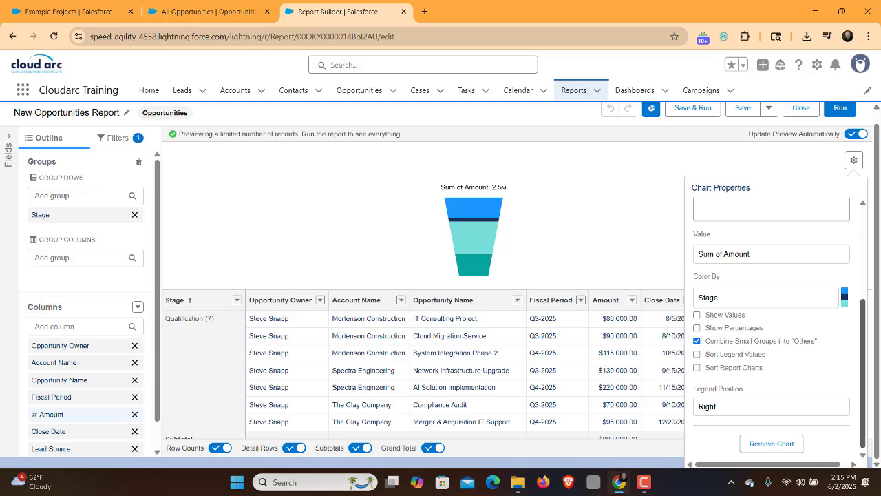
scroll(778, 330, up, 5)
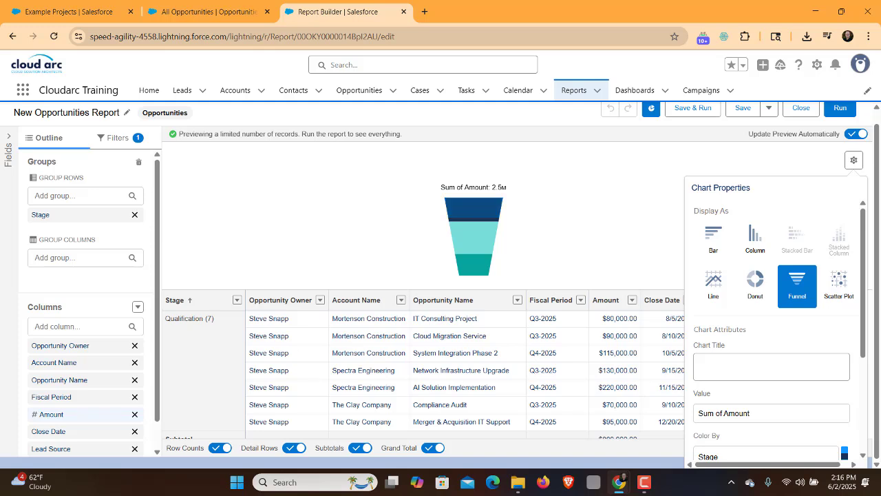
Look through the funnel chart's properties and remove the chart from the opportunities report.
key(Escape)
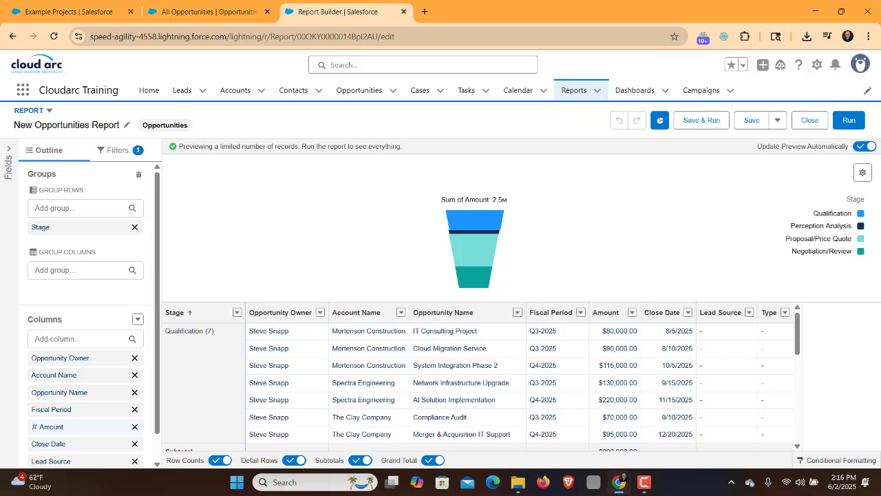
click(862, 172)
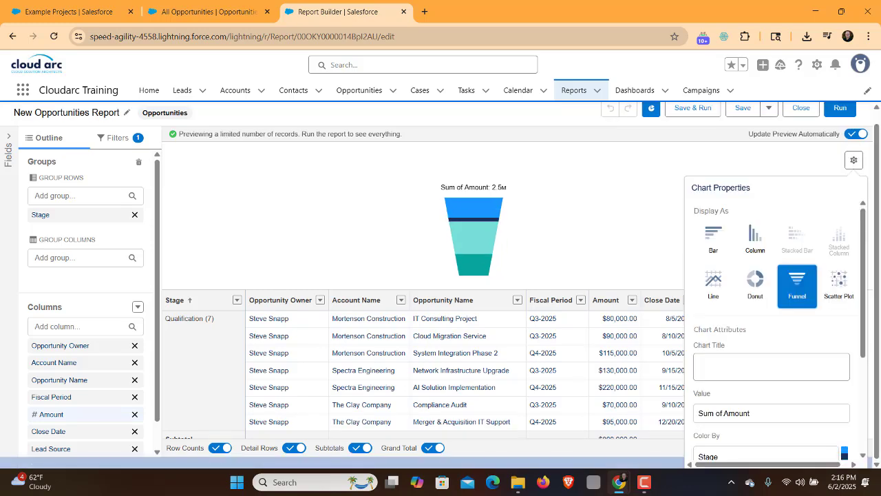
scroll(797, 286, down, 3)
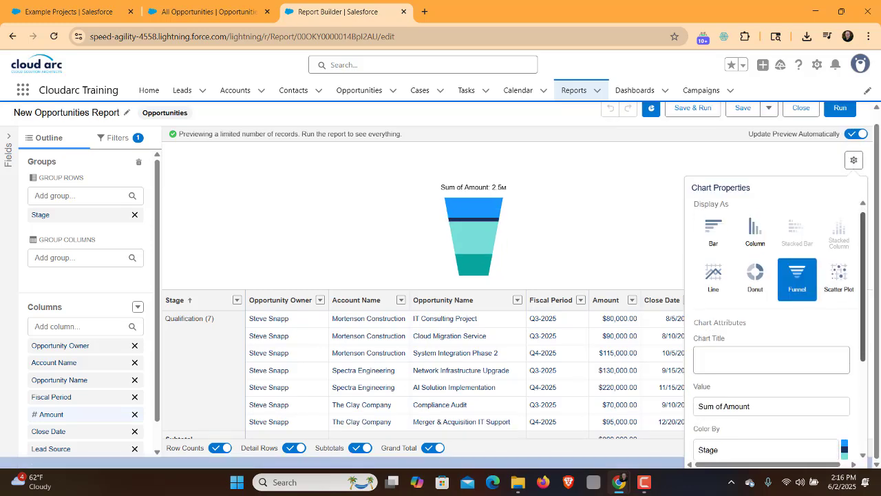
scroll(778, 331, down, 1)
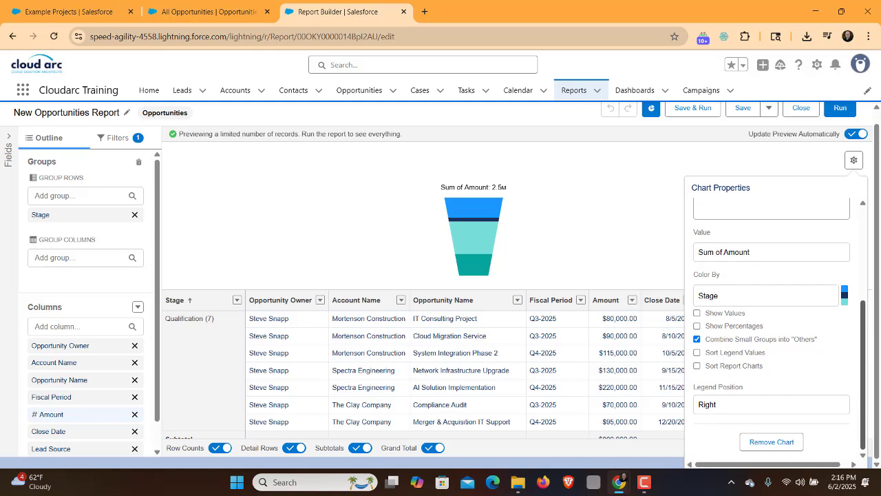
scroll(778, 330, up, 4)
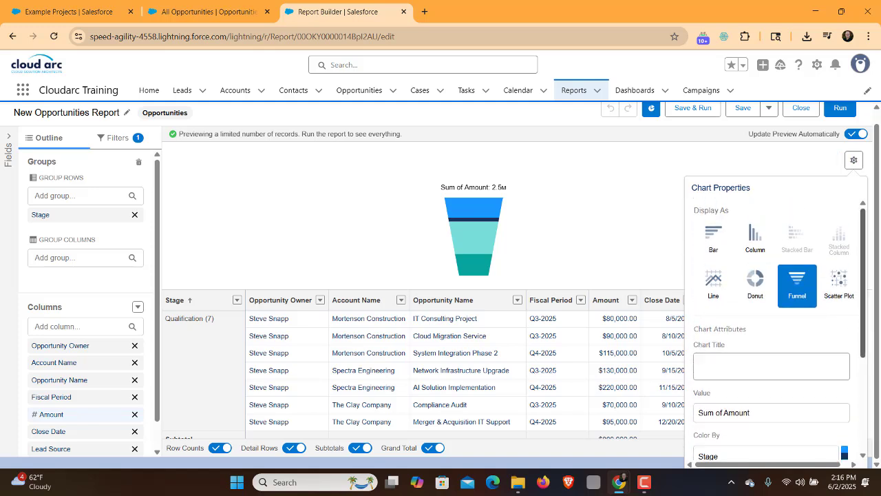
scroll(778, 330, down, 4)
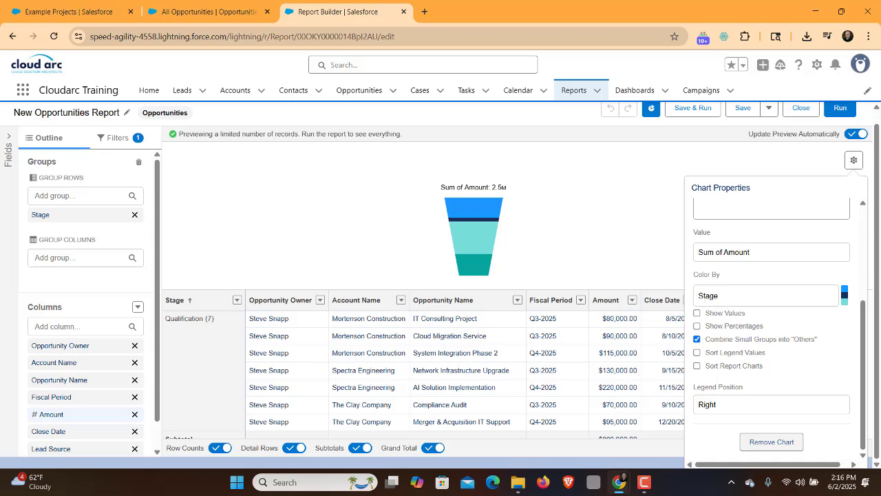
click(771, 441)
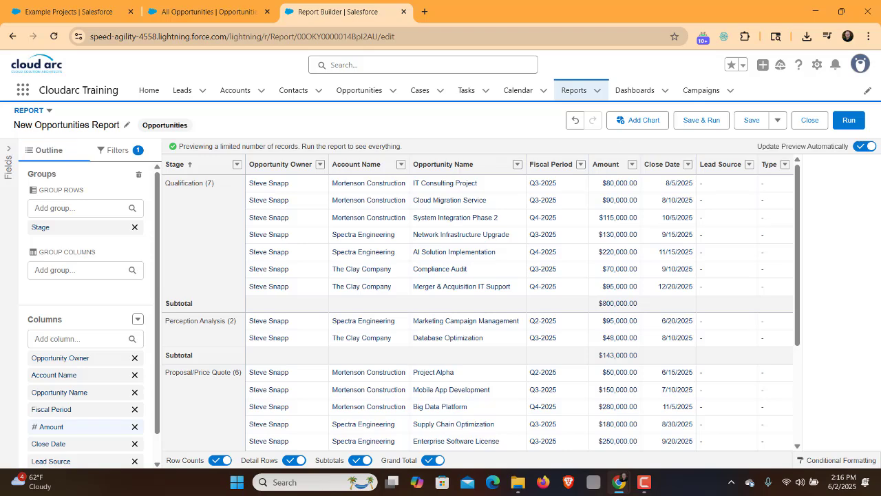
Open the Example Projects dashboard for editing and review the stacked column widget's chart settings, leaving them without updating.
click(69, 11)
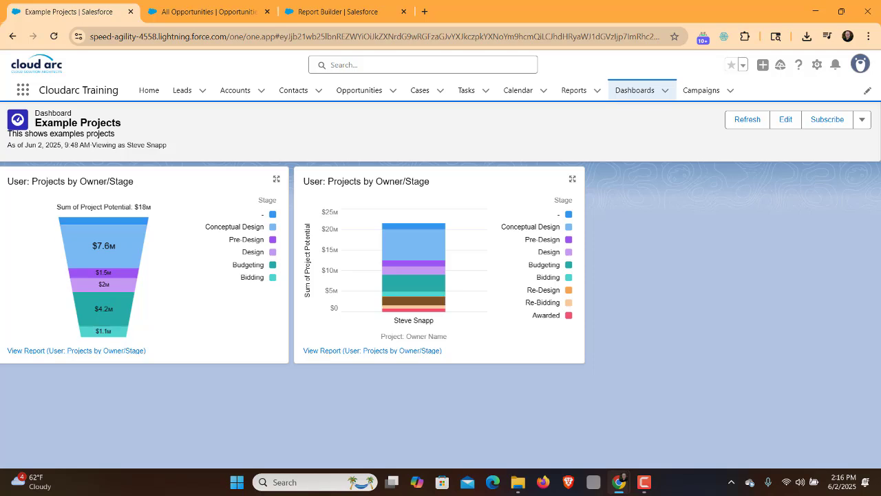
mouse_move(114, 246)
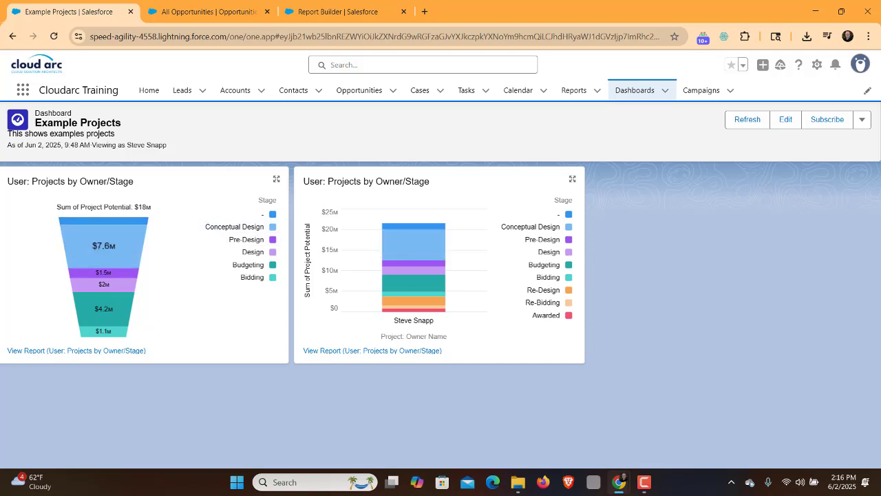
click(785, 119)
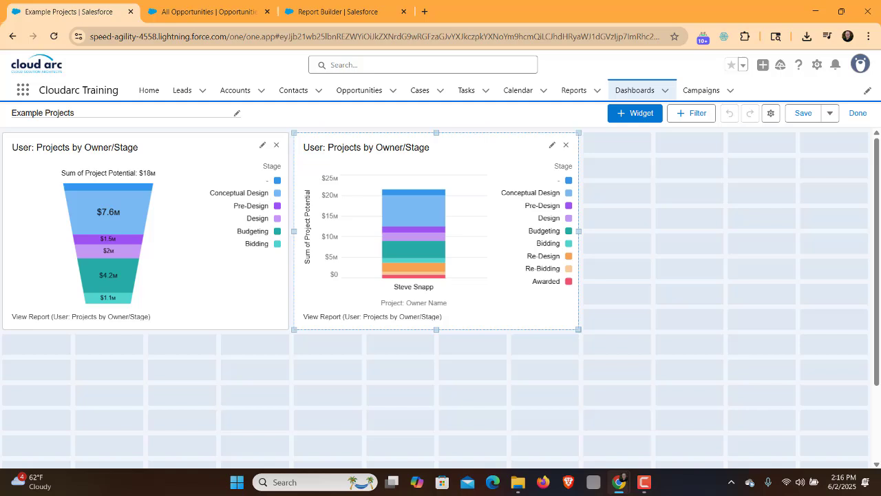
click(552, 144)
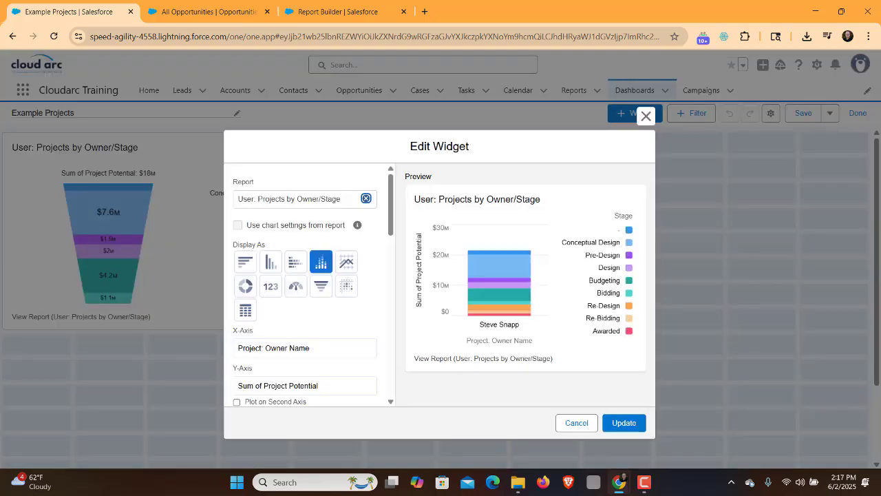
scroll(309, 289, down, 2)
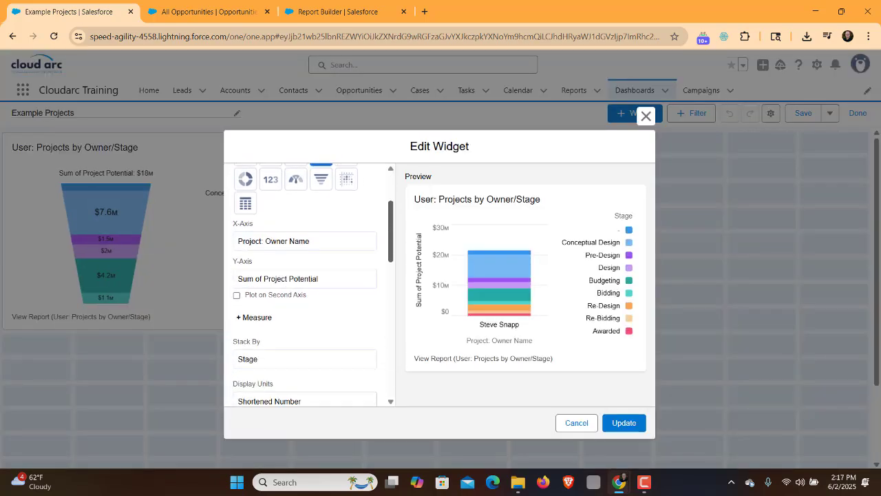
scroll(310, 286, down, 8)
scroll(310, 286, up, 6)
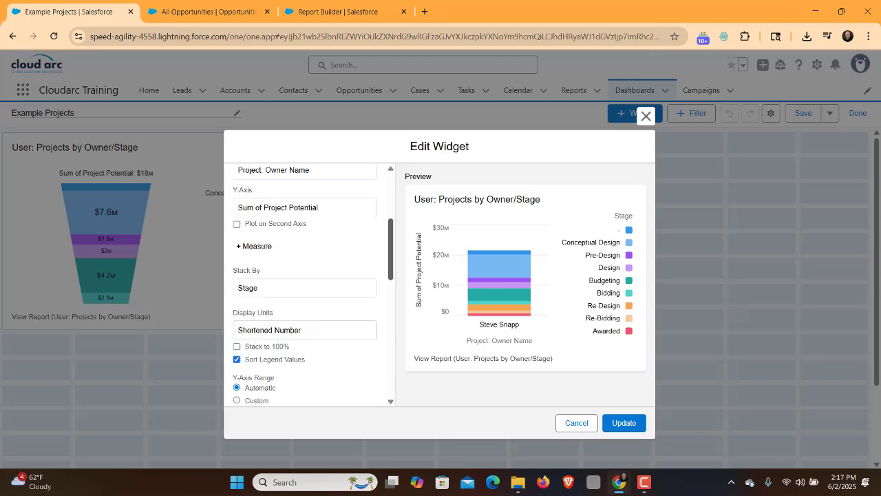
scroll(309, 285, up, 3)
click(576, 423)
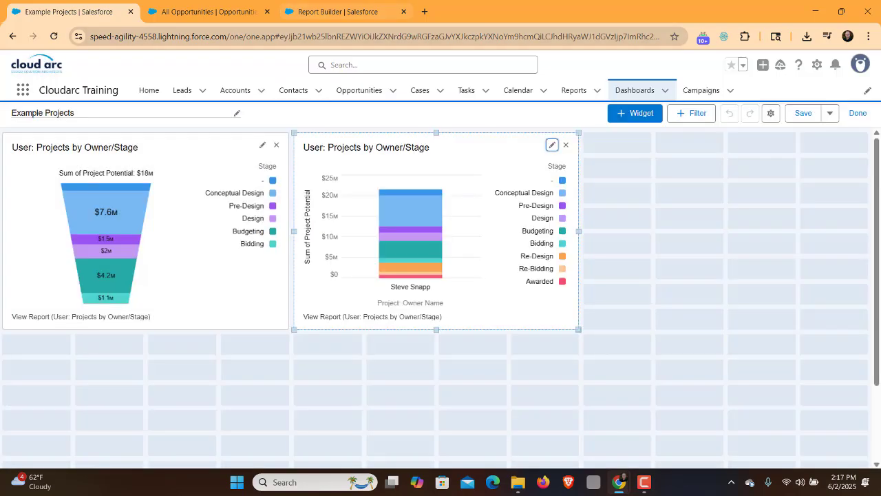
Add a bar chart back to the New Opportunities Report to review its axis and measure properties, and remove it again.
click(337, 12)
click(638, 120)
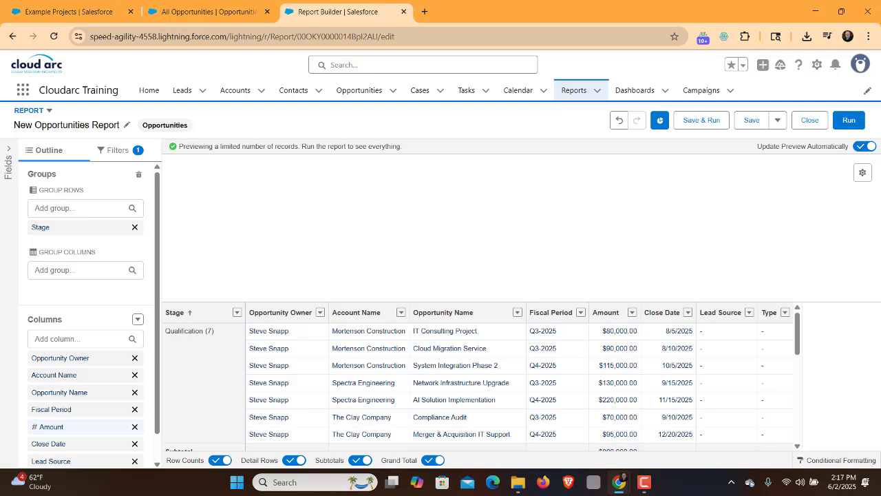
click(862, 172)
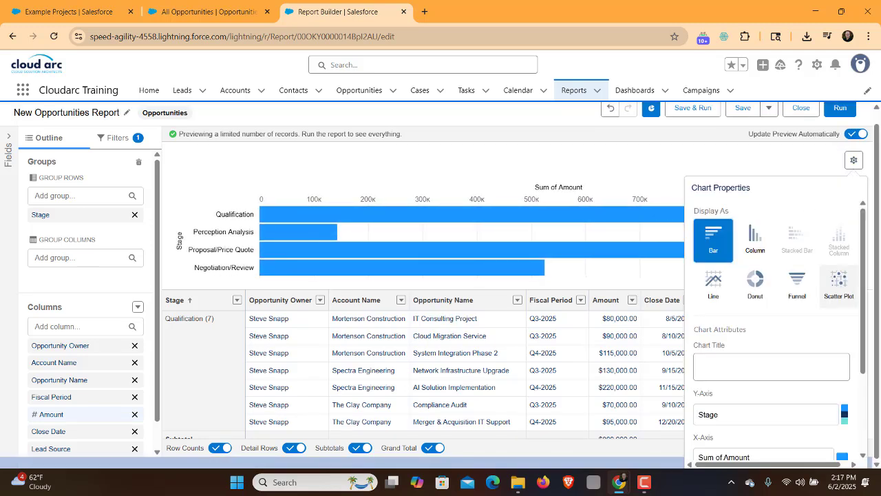
scroll(777, 330, down, 3)
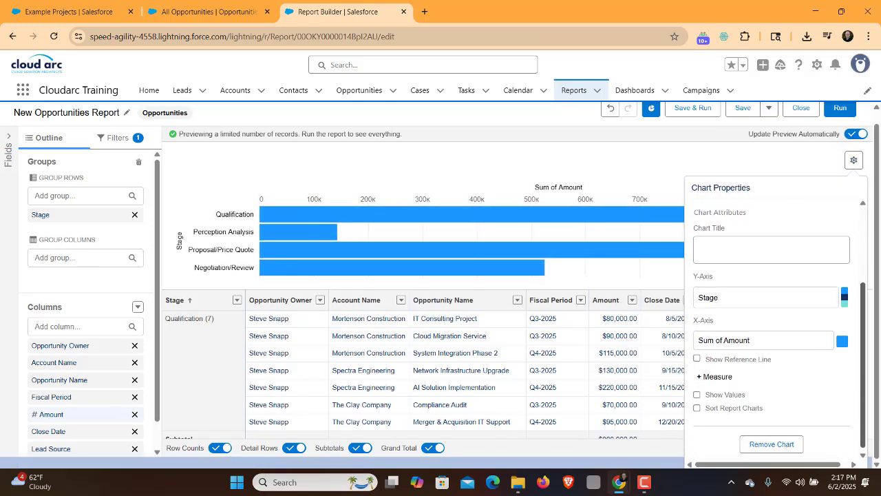
scroll(778, 331, up, 3)
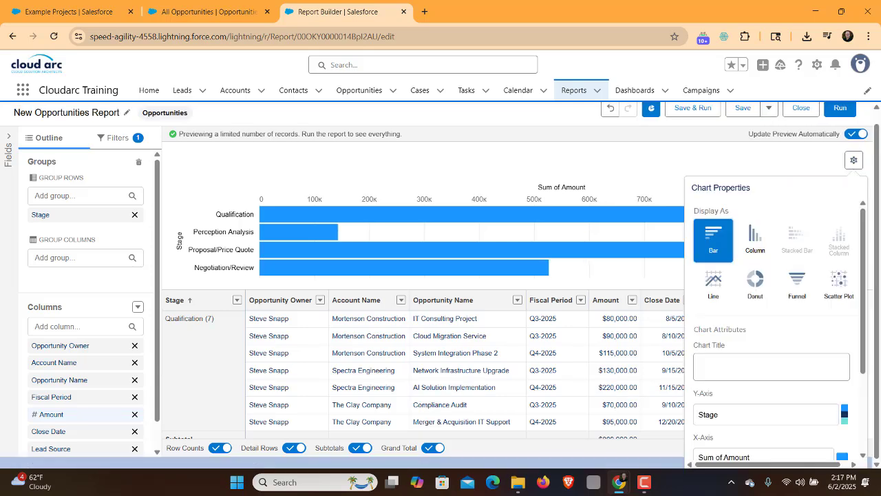
scroll(778, 329, down, 3)
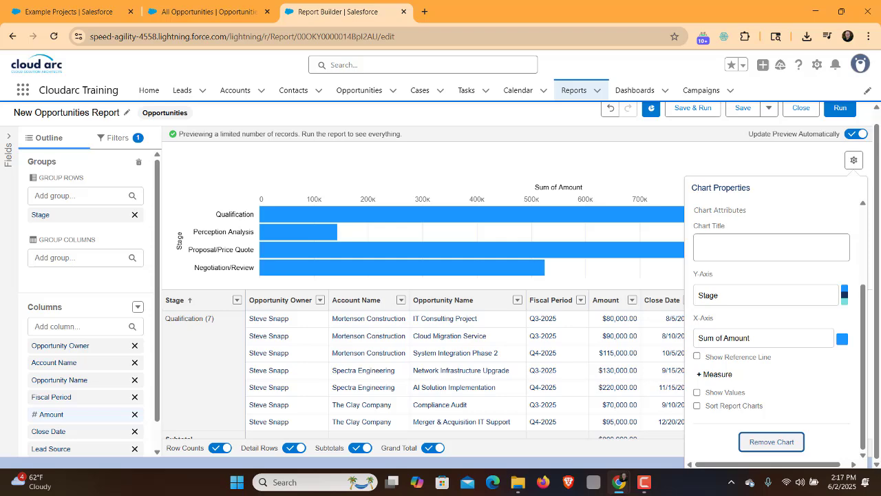
click(771, 442)
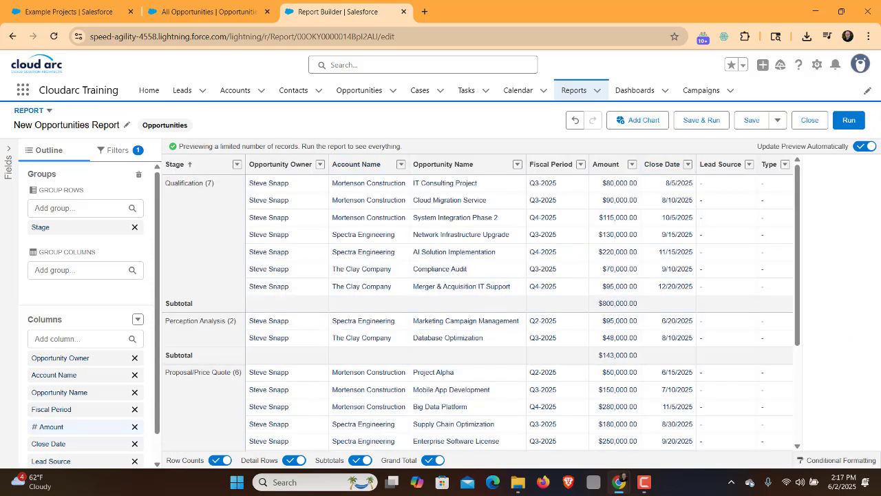